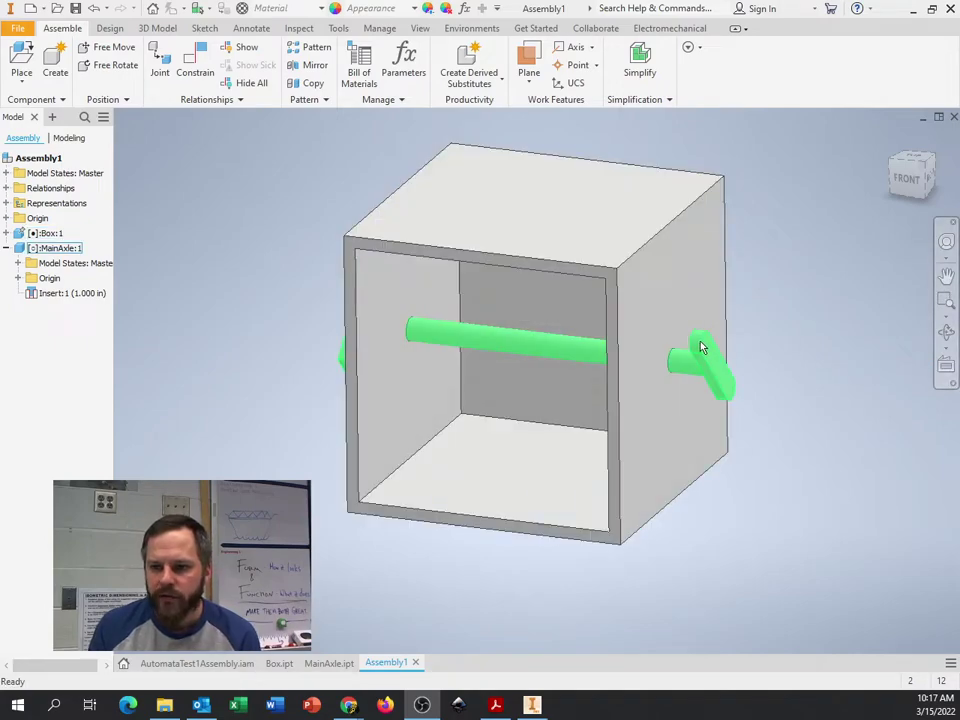
# Spin the axle, then view AutomataTest1Assembly.iam and select its cam for reference.
pyautogui.moveTo(702, 347)
pyautogui.mouseDown()
pyautogui.moveTo(684, 388)
pyautogui.moveTo(754, 405)
pyautogui.moveTo(712, 392)
pyautogui.moveTo(703, 332)
pyautogui.mouseUp()
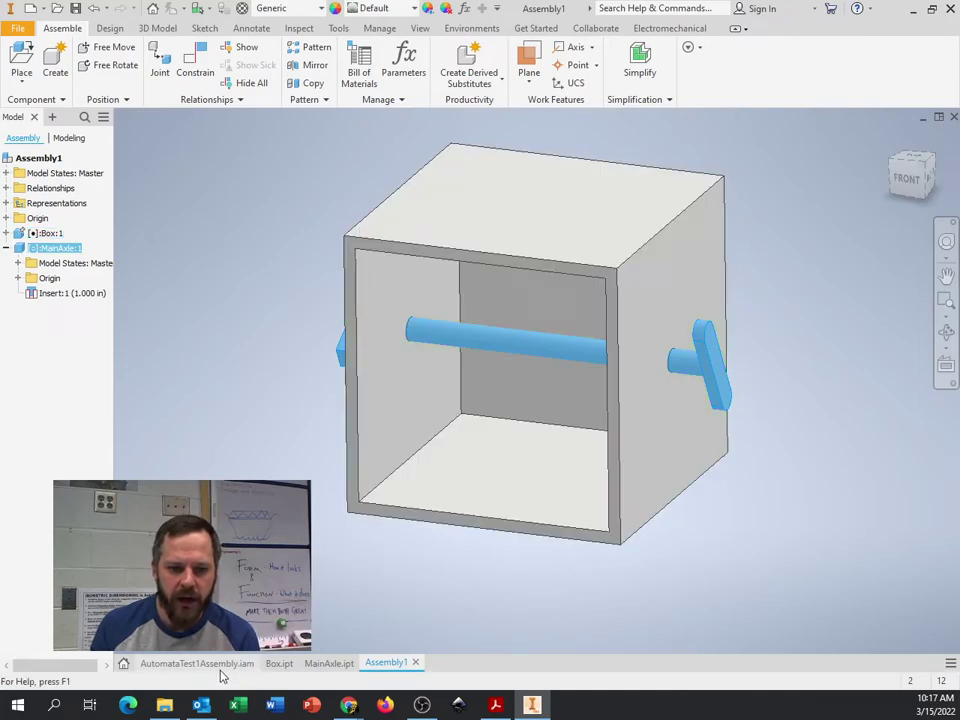
pyautogui.click(222, 664)
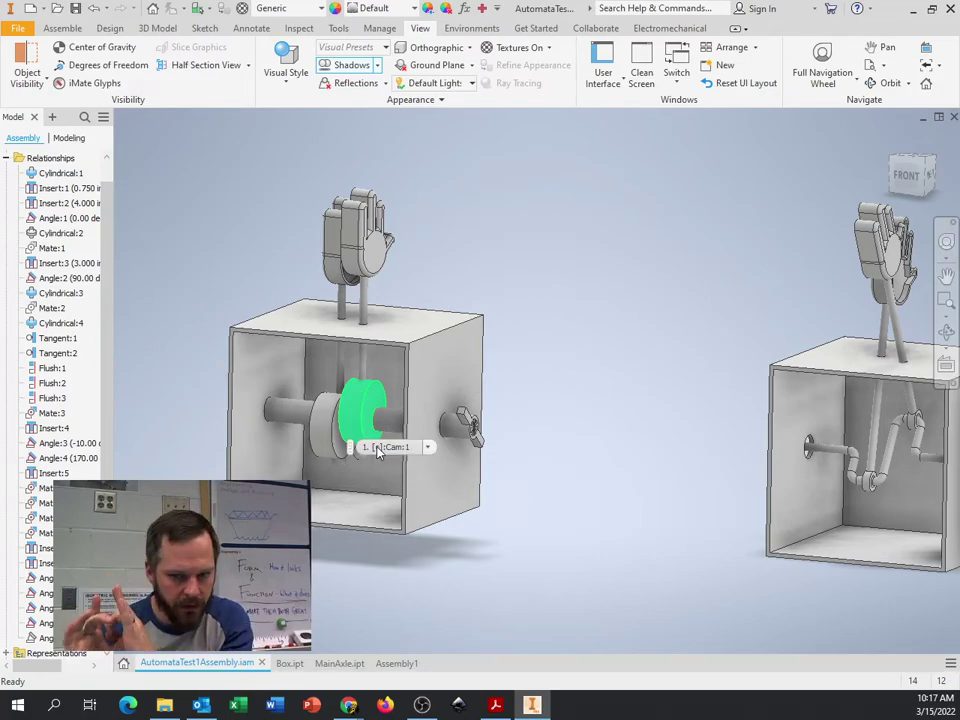
pyautogui.click(355, 428)
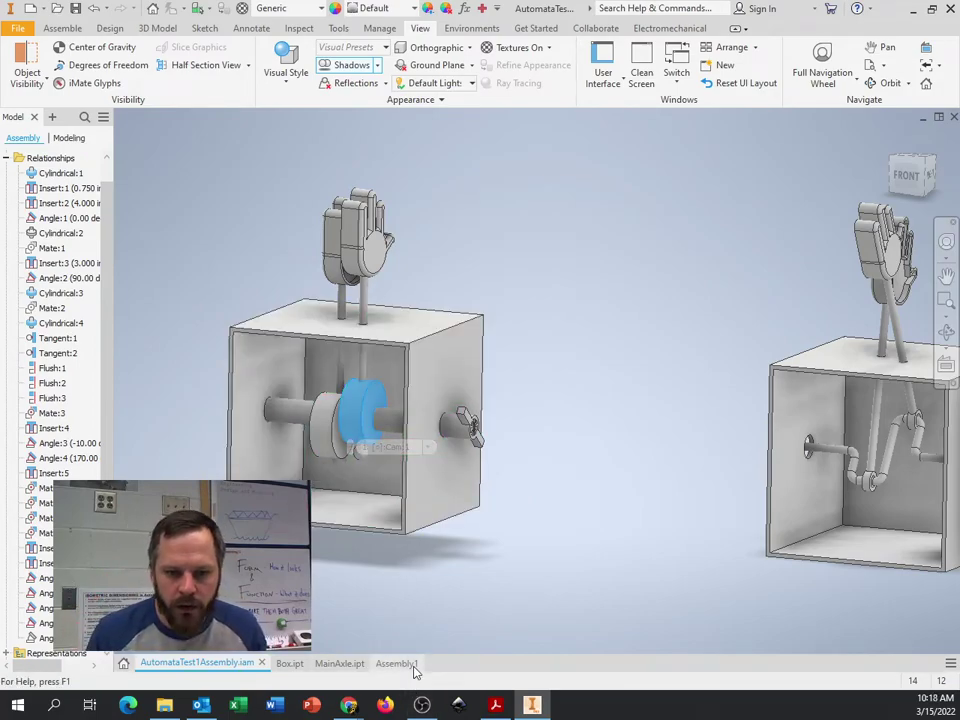
pyautogui.click(393, 664)
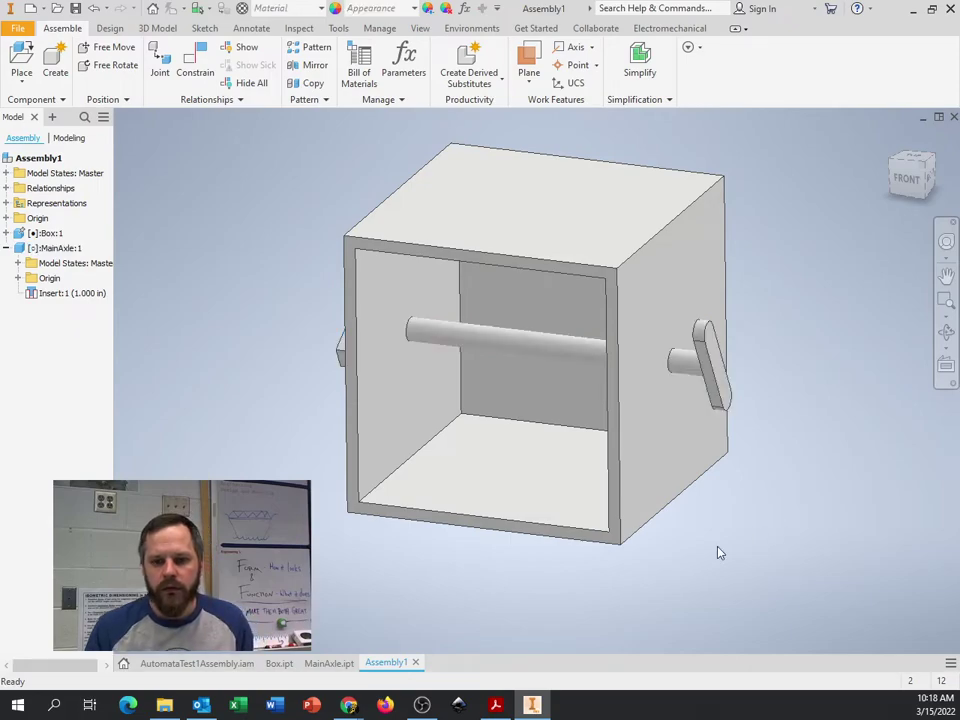
pyautogui.click(246, 667)
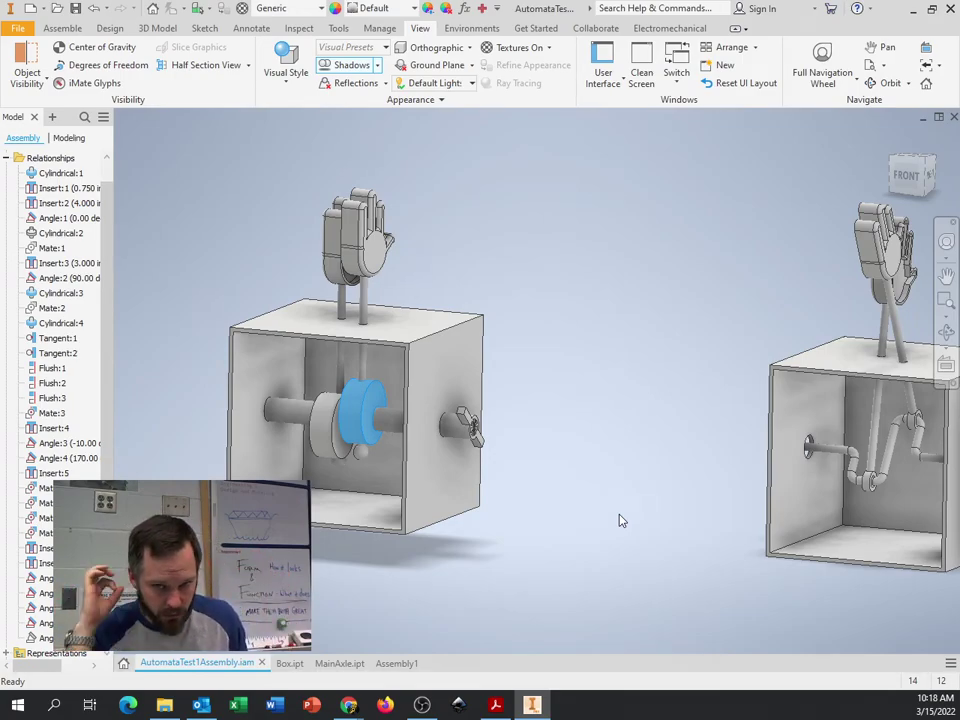
# Switch to the Assembly1 document holding the open-fronted box and axle.
pyautogui.click(396, 663)
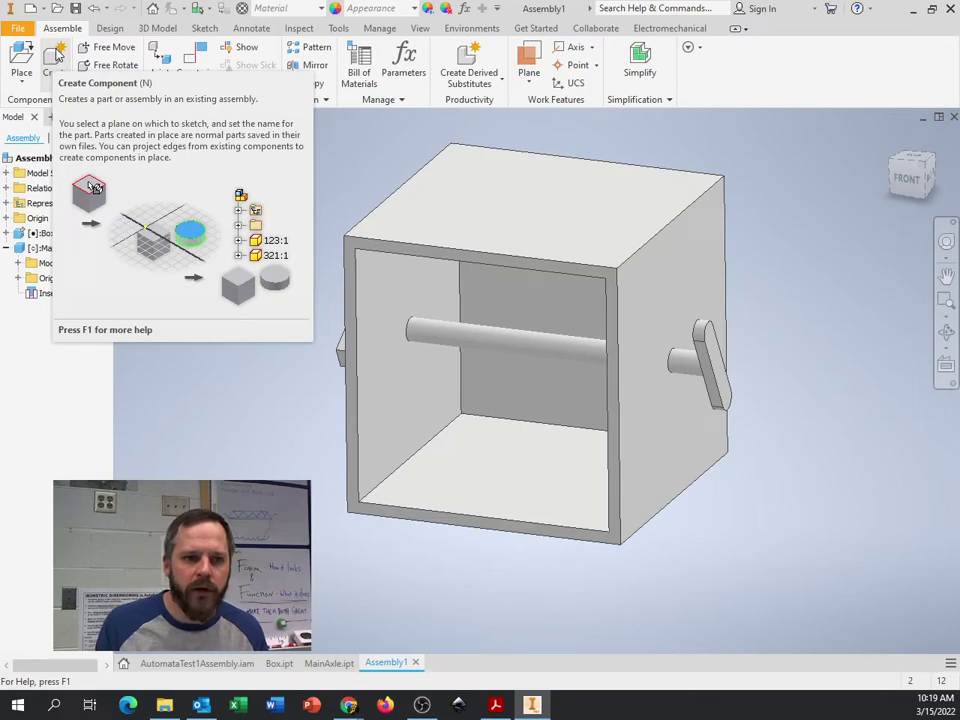
# Create an in-place part named Cam, with 'Constrain sketch plane to selected face' unchecked.
pyautogui.click(55, 62)
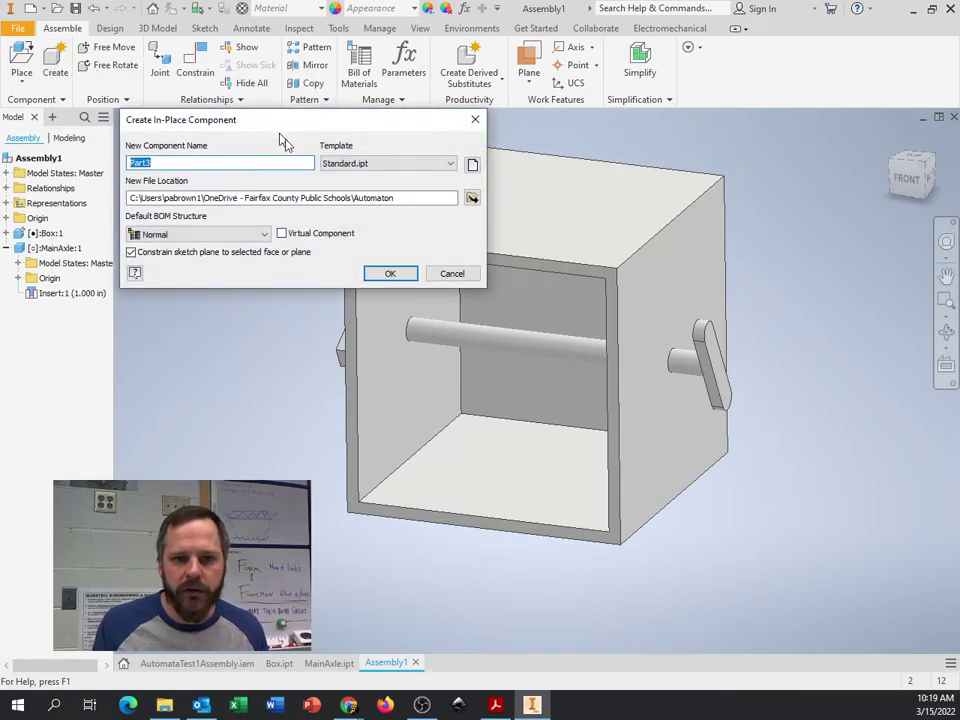
pyautogui.moveTo(270, 128); pyautogui.dragTo(297, 188)
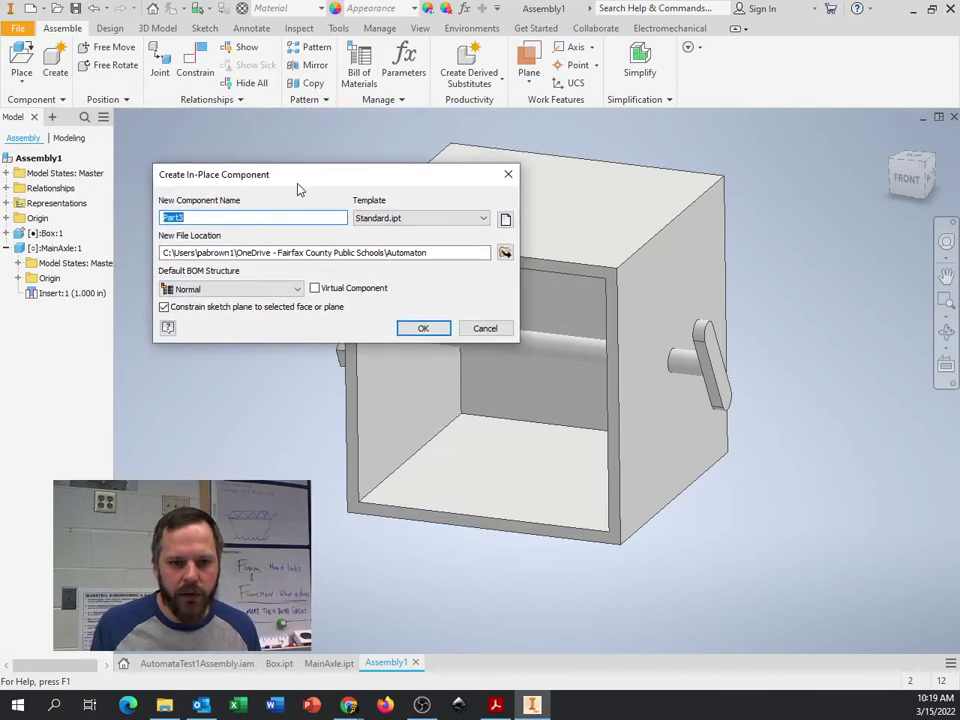
pyautogui.click(225, 218)
pyautogui.doubleClick(185, 217)
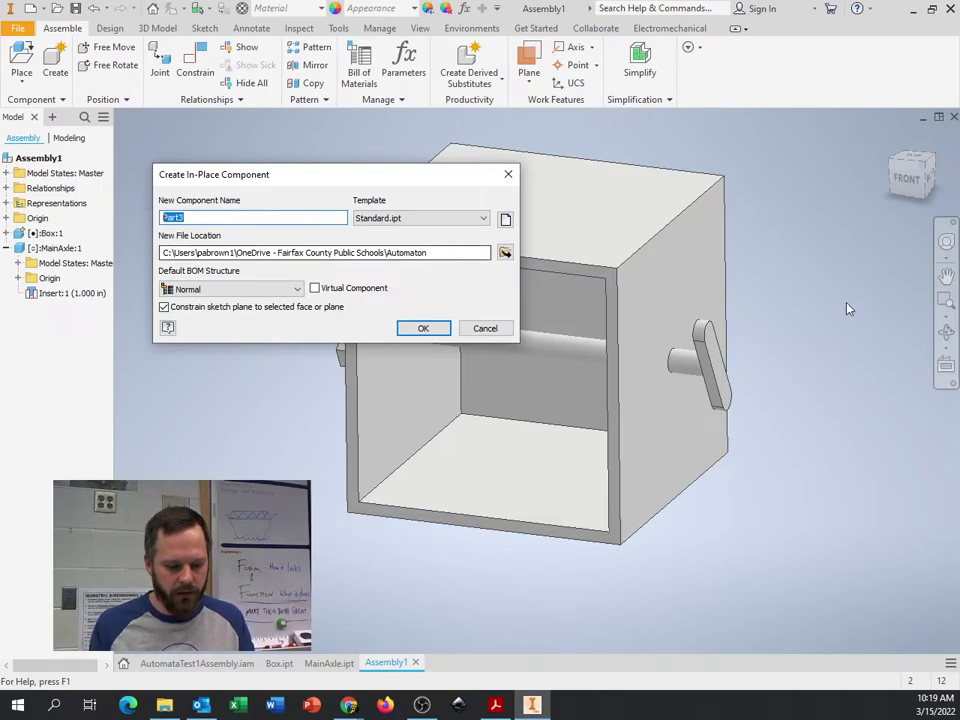
pyautogui.write('Cam')
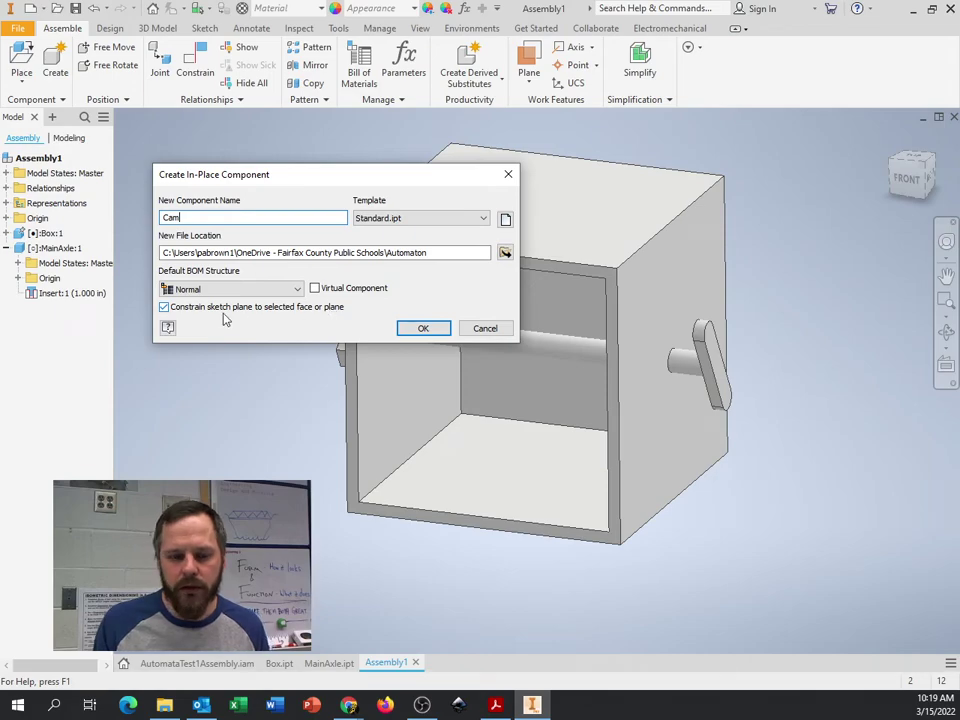
pyautogui.click(165, 308)
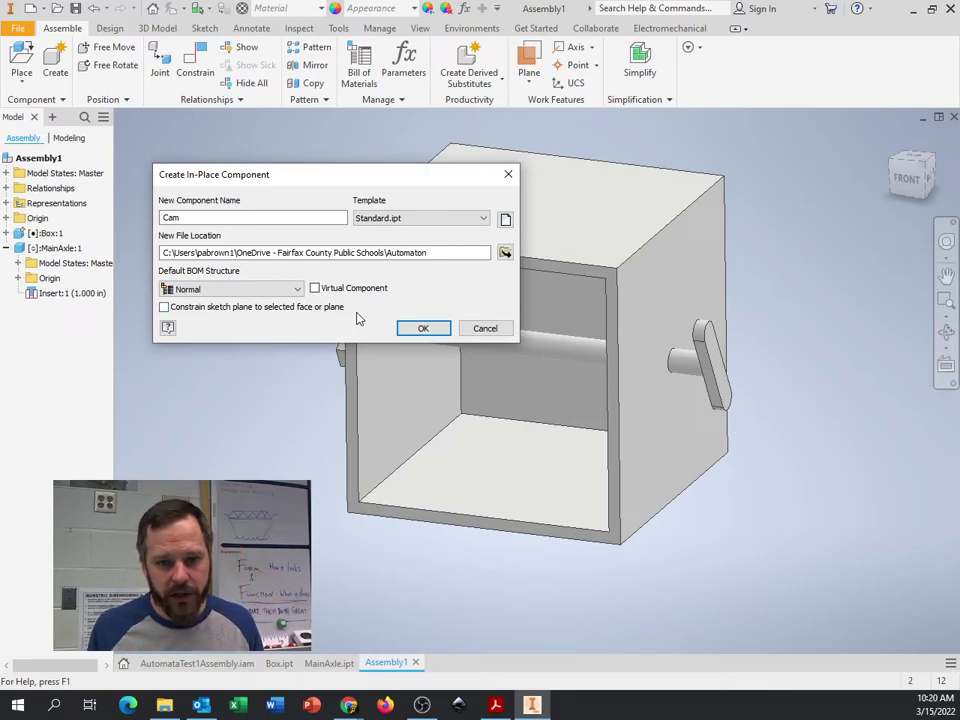
pyautogui.click(420, 330)
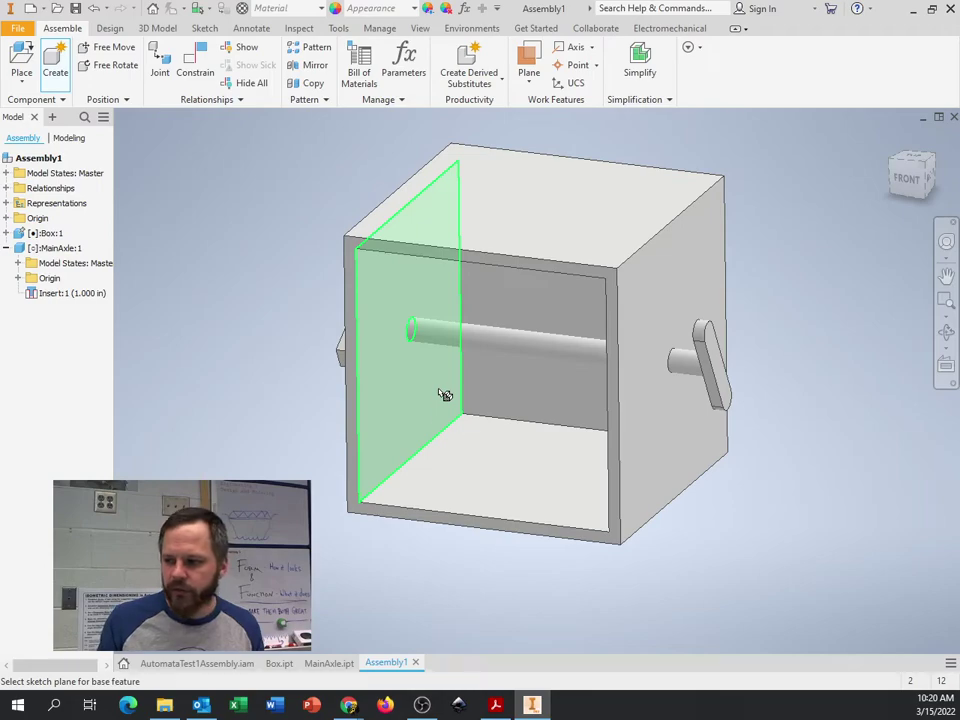
# Pick the work plane inside the box as the Cam part's base plane.
pyautogui.moveTo(445, 395)
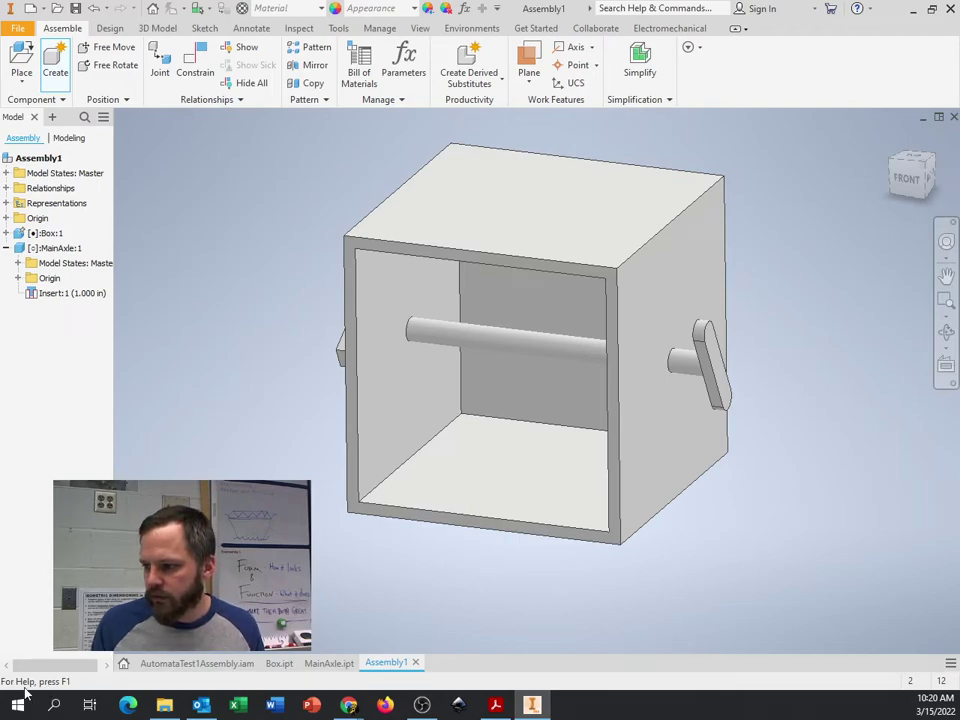
pyautogui.press('s')
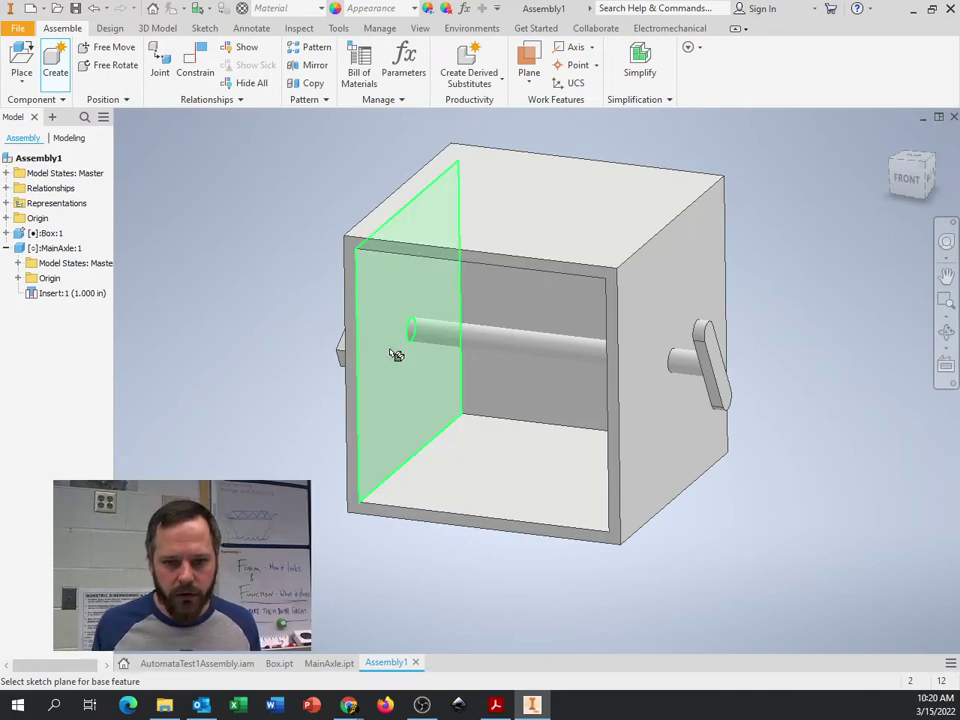
pyautogui.moveTo(416, 378)
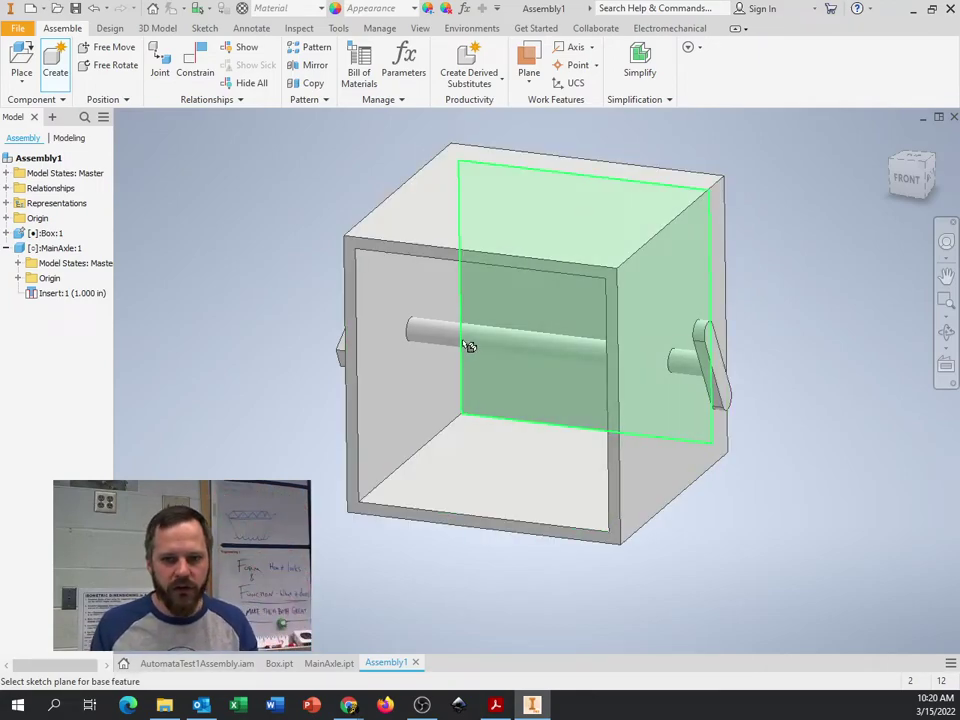
pyautogui.click(394, 336)
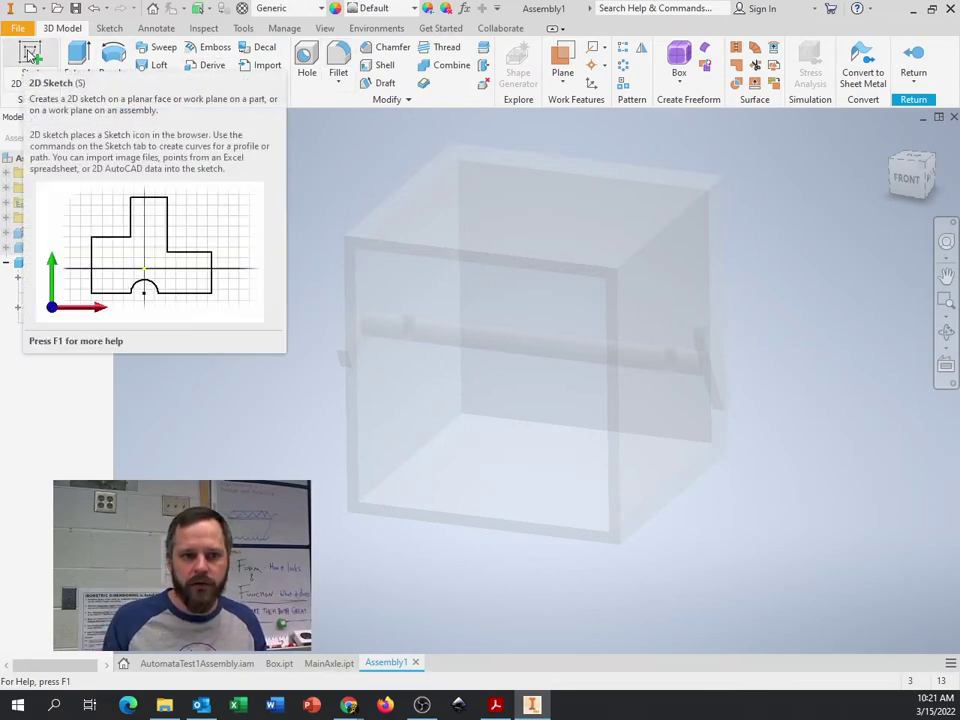
# Start a 2D sketch on the Cam part's vertical origin plane.
pyautogui.click(32, 57)
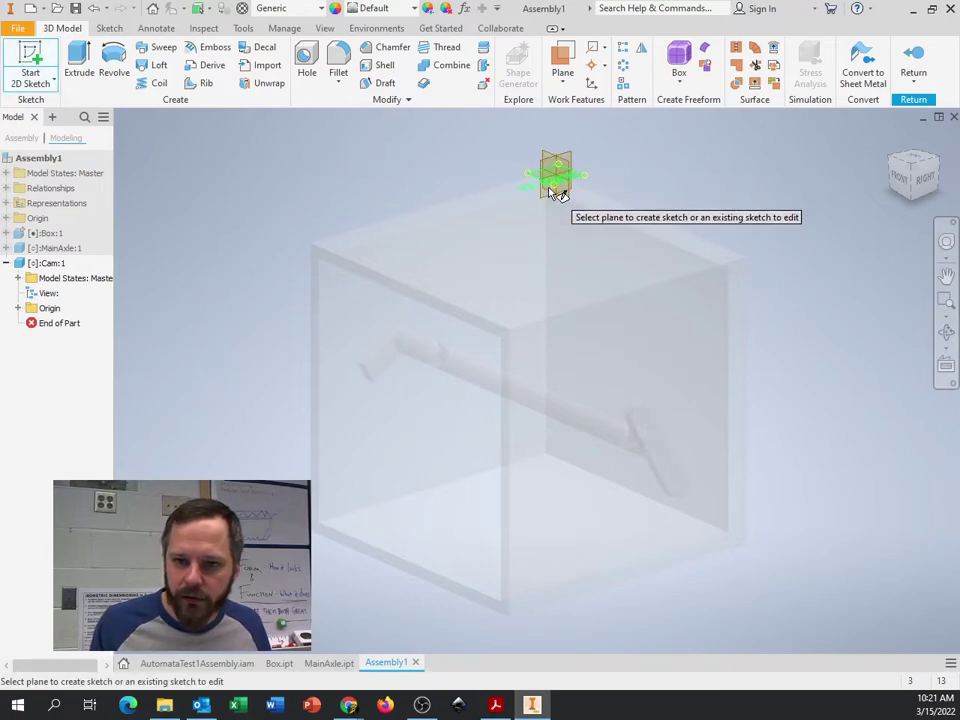
pyautogui.scroll(-5, 568, 191)
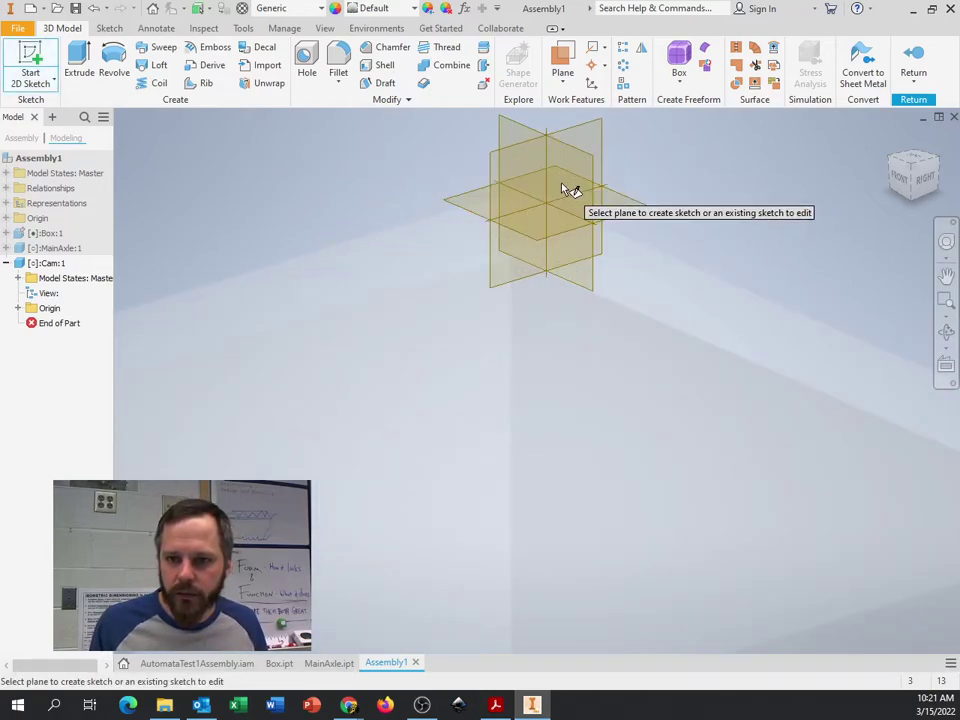
pyautogui.scroll(8, 568, 191)
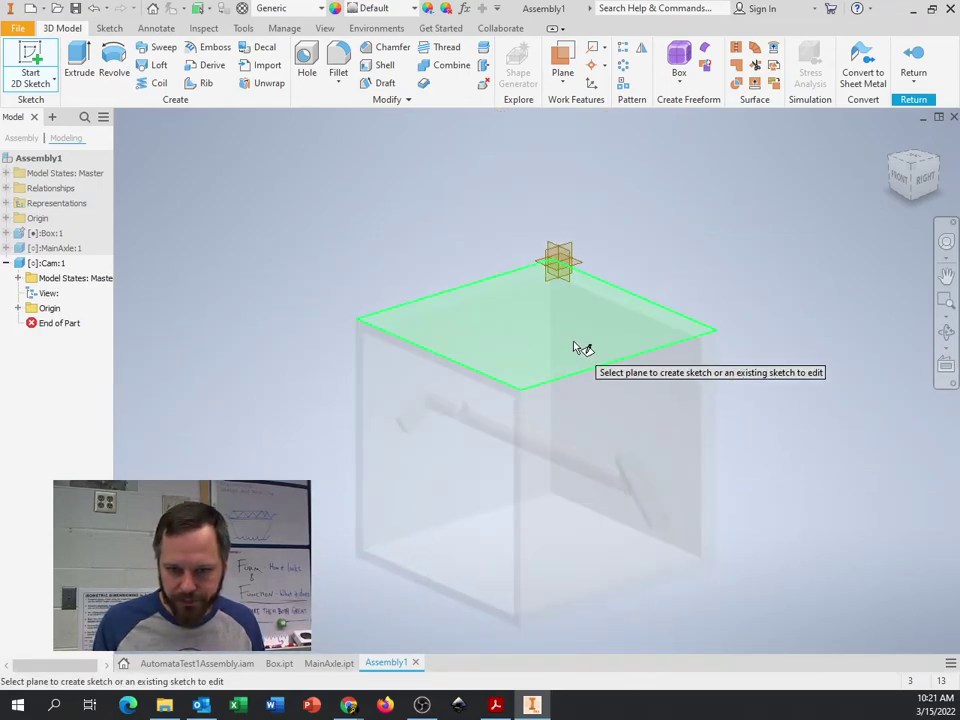
pyautogui.scroll(-3, 577, 346)
pyautogui.scroll(-3, 577, 345)
pyautogui.moveTo(549, 285); pyautogui.dragTo(534, 459, button='middle')
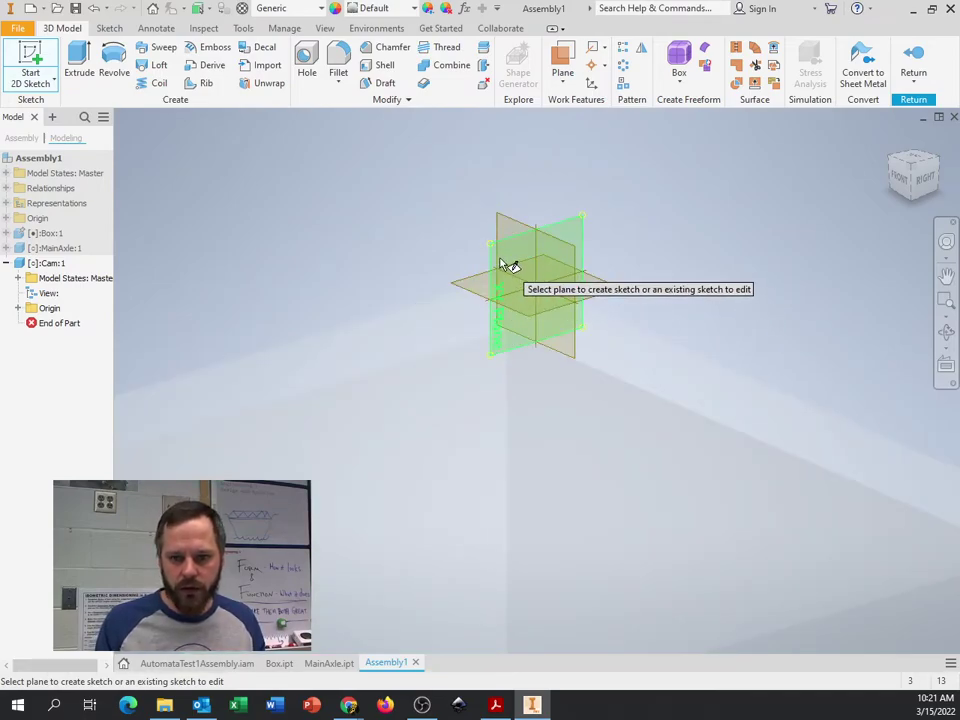
pyautogui.scroll(3, 476, 377)
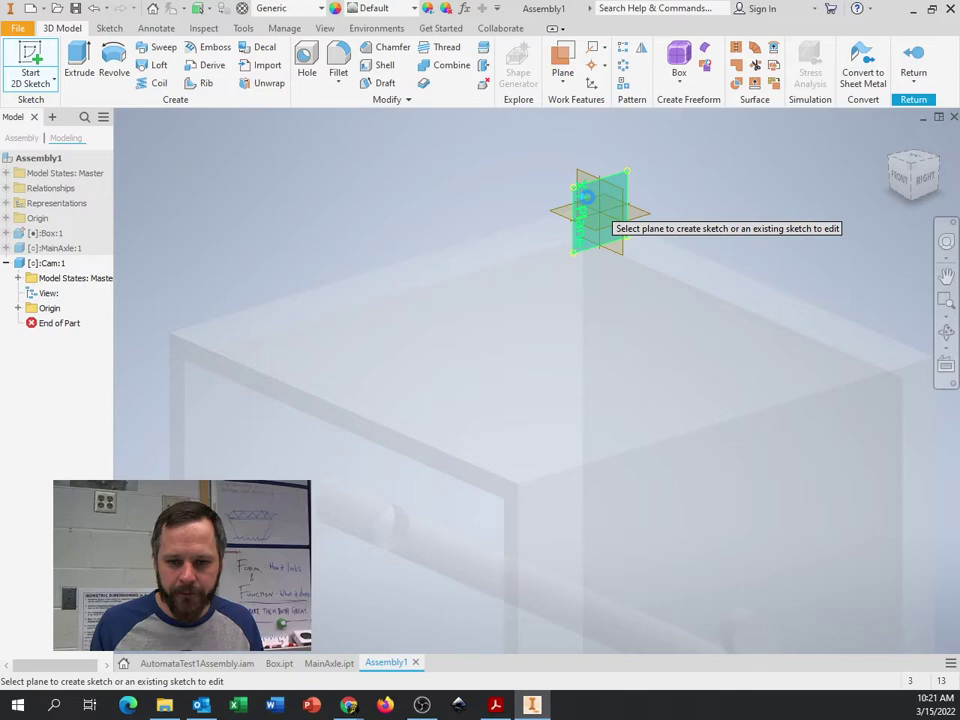
pyautogui.click(590, 200)
# Pan and orbit the sketch view to see the box and axle at an angle.
pyautogui.moveTo(420, 457)
pyautogui.mouseDown(button='middle')
pyautogui.moveTo(651, 221)
pyautogui.moveTo(664, 221)
pyautogui.mouseUp(button='middle')
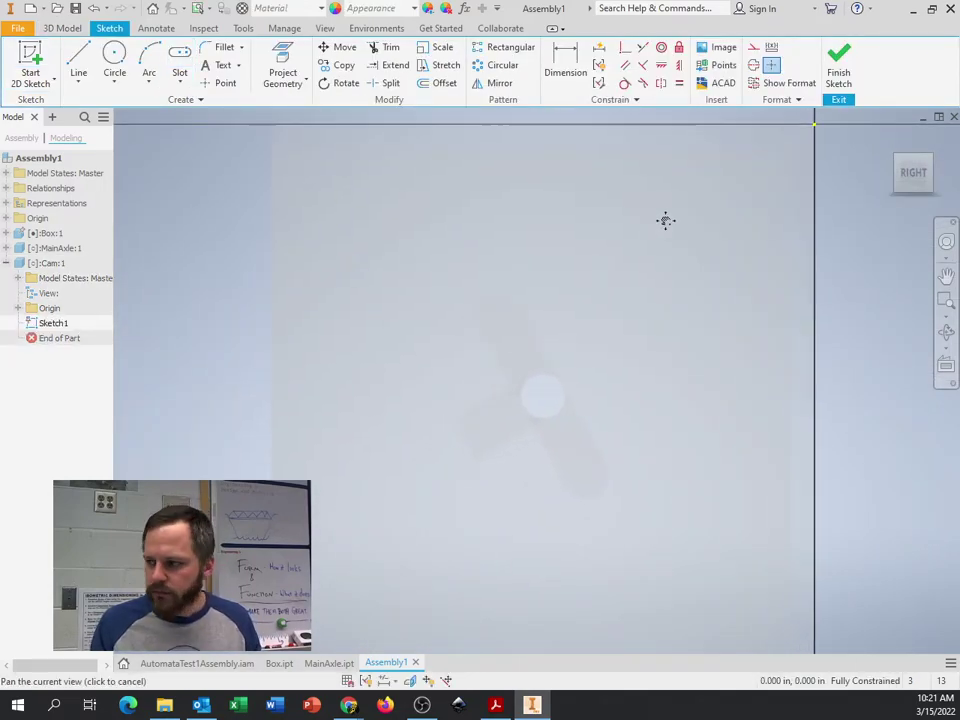
pyautogui.moveTo(645, 263)
pyautogui.keyDown('shift'); pyautogui.mouseDown(button='middle')
pyautogui.moveTo(525, 311)
pyautogui.moveTo(533, 319)
pyautogui.mouseUp(button='middle'); pyautogui.keyUp('shift')
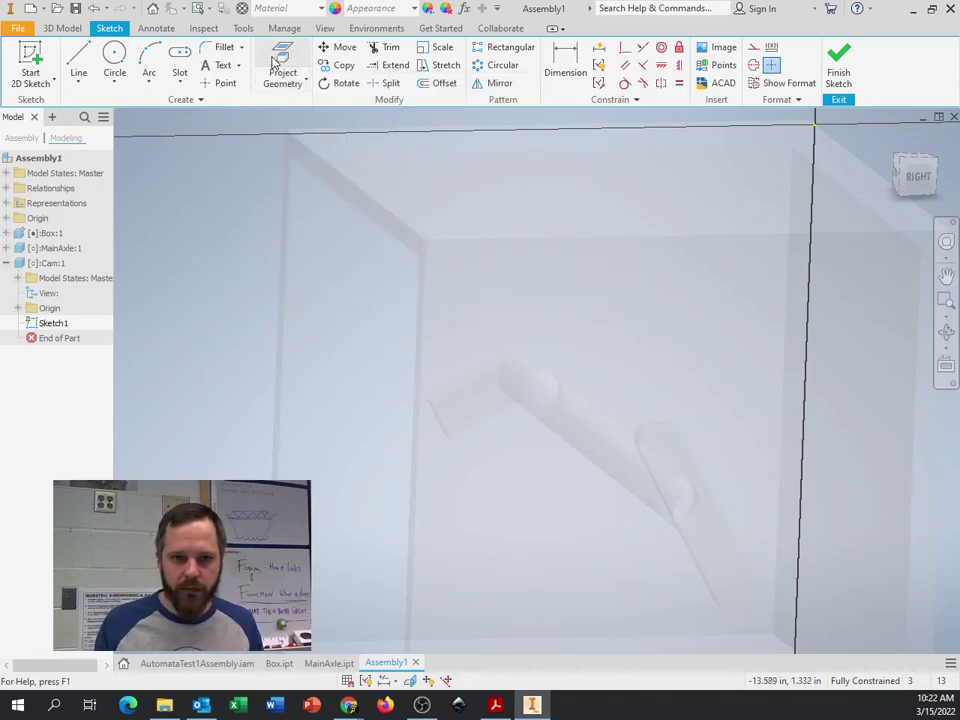
# Project the axle's circular end edge into the Cam sketch as reference geometry.
pyautogui.click(280, 66)
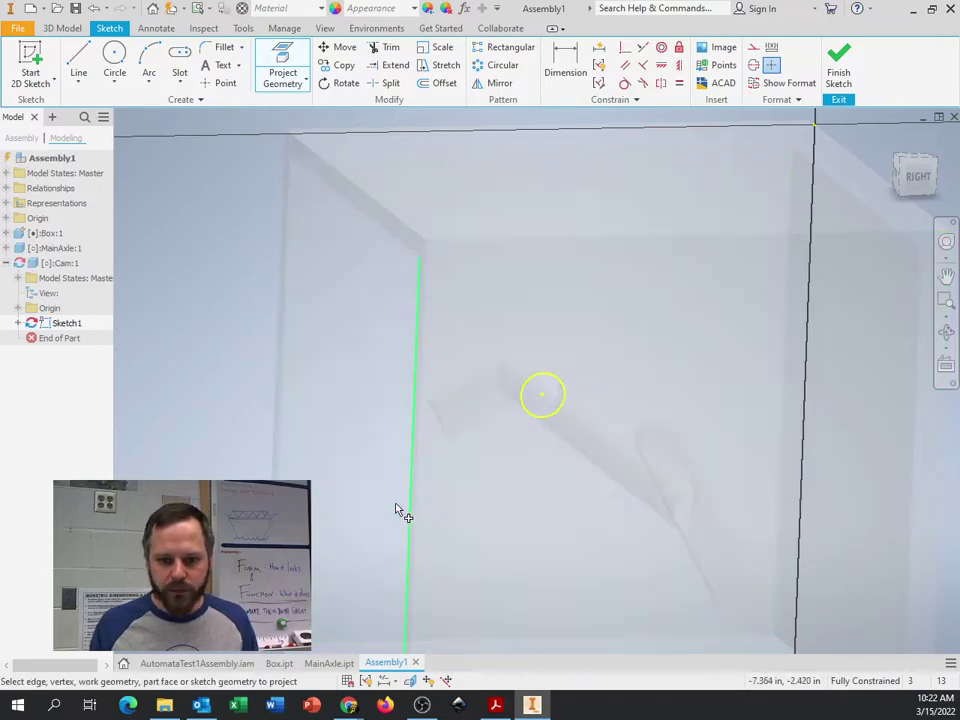
pyautogui.click(360, 372)
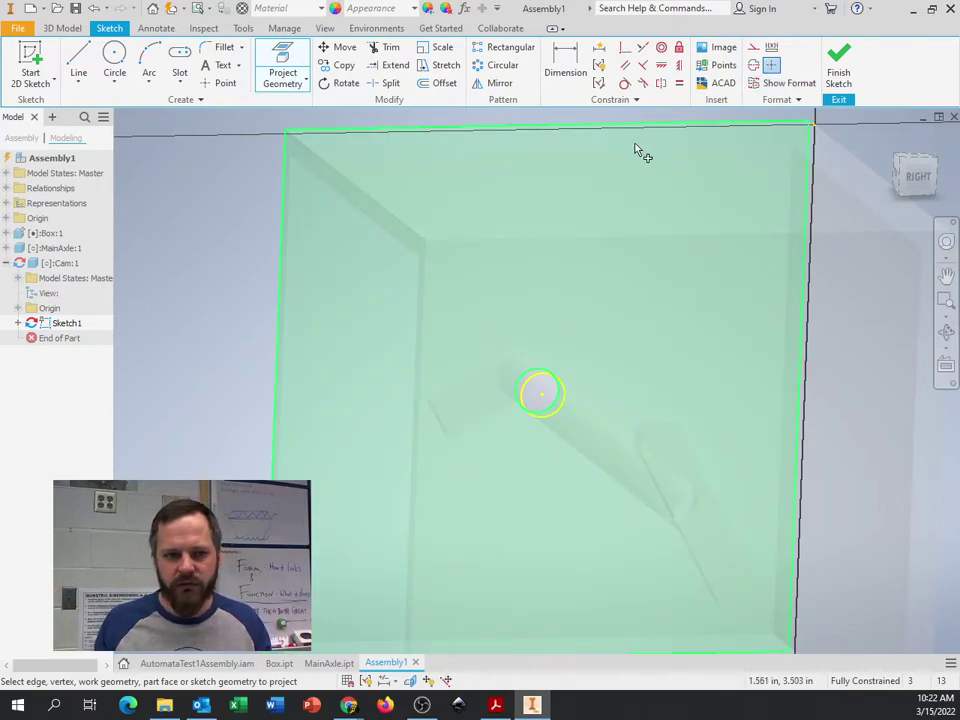
pyautogui.click(281, 62)
pyautogui.click(283, 72)
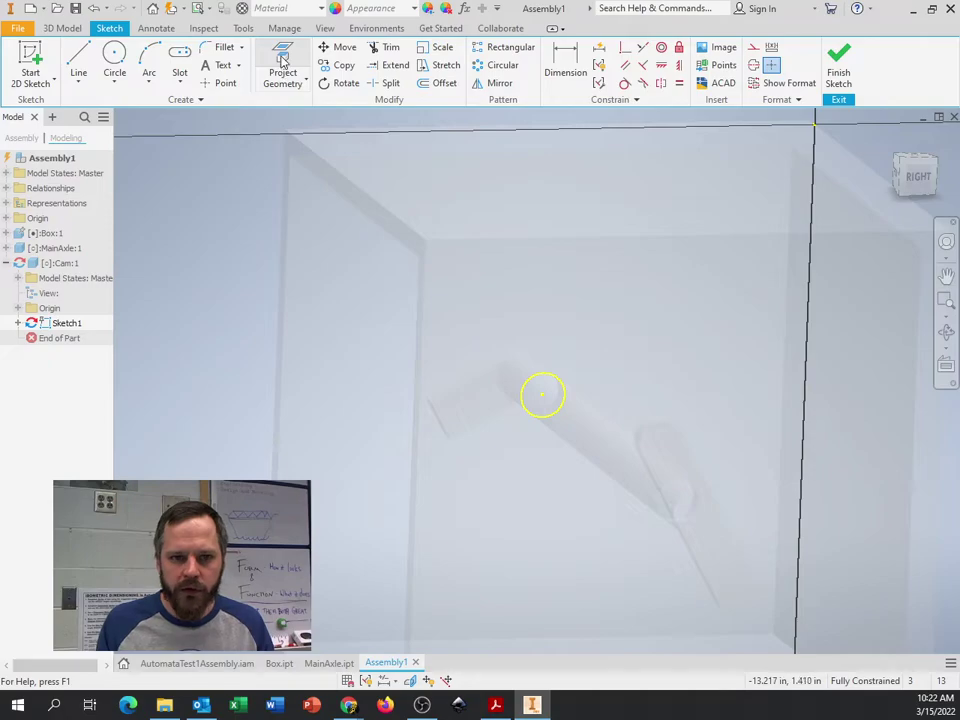
pyautogui.click(283, 62)
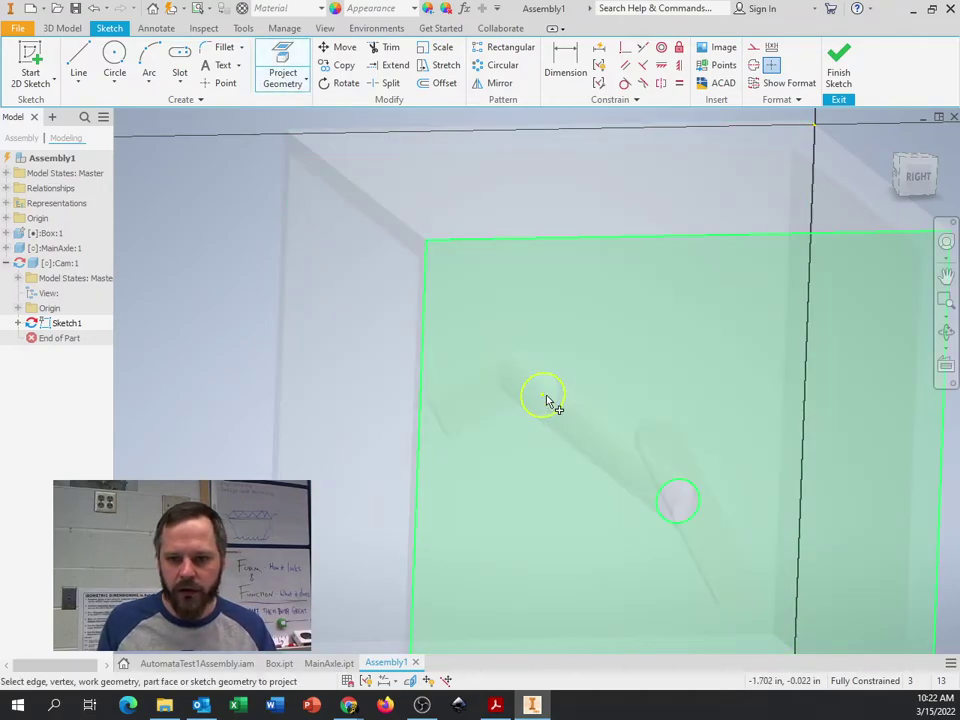
pyautogui.press('Escape')
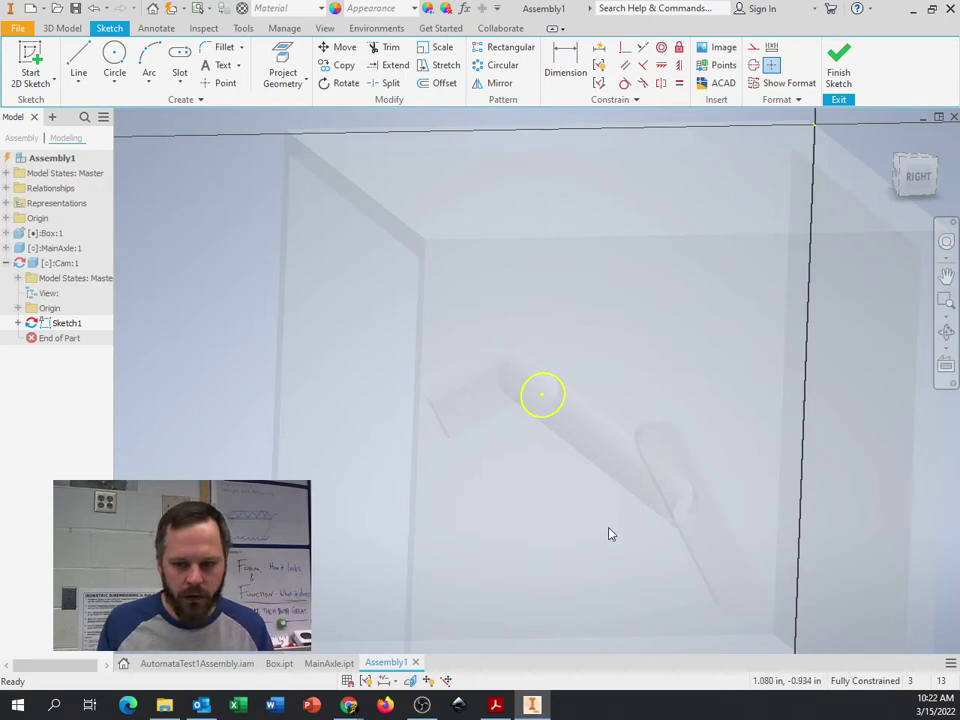
pyautogui.moveTo(612, 534)
pyautogui.keyDown('shift'); pyautogui.mouseDown(button='middle')
pyautogui.moveTo(651, 519)
pyautogui.moveTo(694, 521)
pyautogui.moveTo(570, 519)
pyautogui.moveTo(631, 522)
pyautogui.moveTo(628, 538)
pyautogui.moveTo(626, 510)
pyautogui.moveTo(621, 529)
pyautogui.moveTo(583, 514)
pyautogui.moveTo(603, 530)
pyautogui.mouseUp(button='middle'); pyautogui.keyUp('shift')
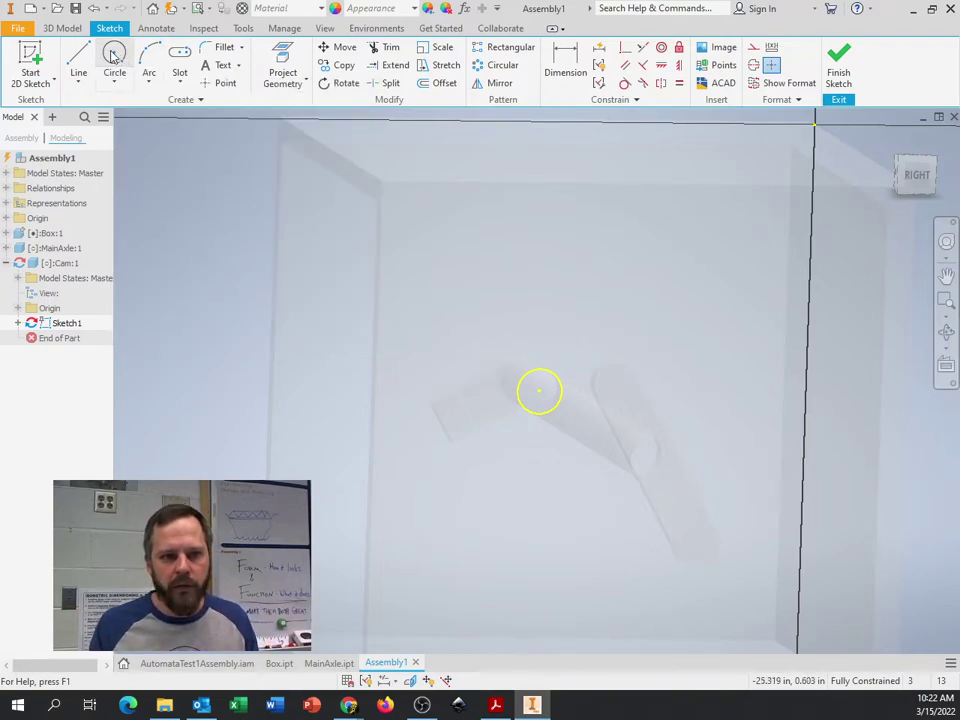
# Draw a 2 in diameter circle centred just beside the axle's centre.
pyautogui.click(114, 55)
pyautogui.moveTo(441, 375); pyautogui.dragTo(427, 375, button='middle')
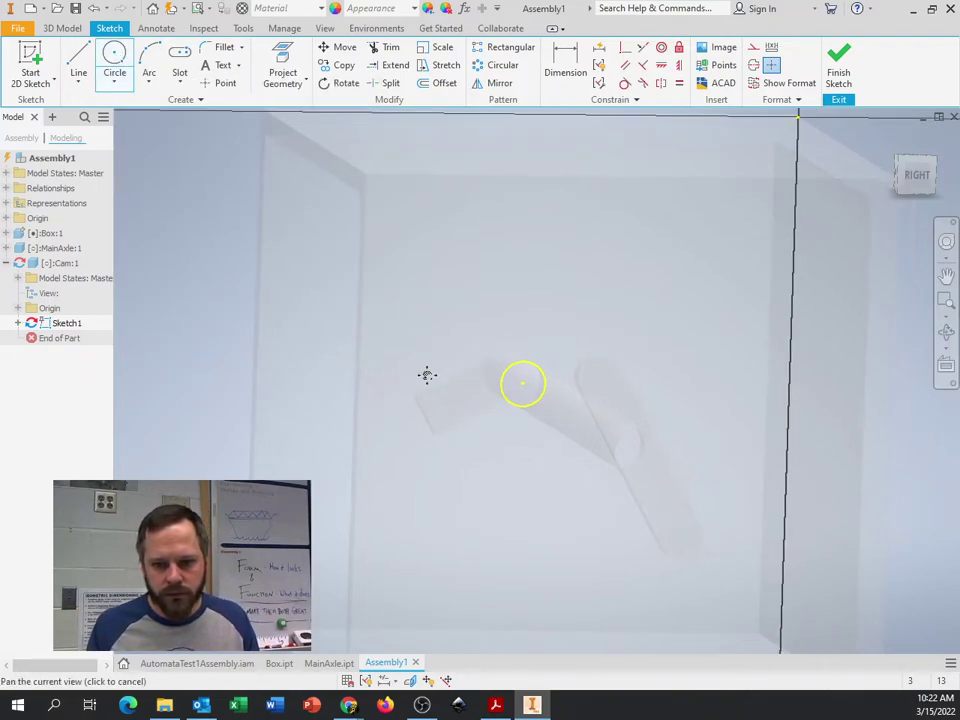
pyautogui.keyDown('shift'); pyautogui.moveTo(463, 418); pyautogui.dragTo(452, 426, button='middle'); pyautogui.keyUp('shift')
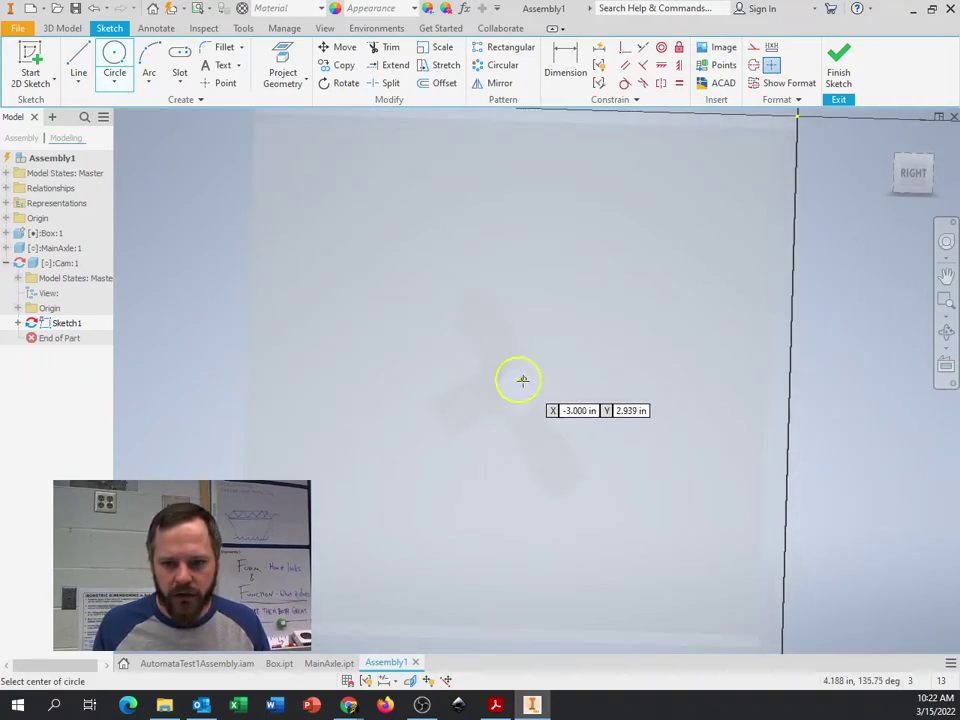
pyautogui.click(518, 379)
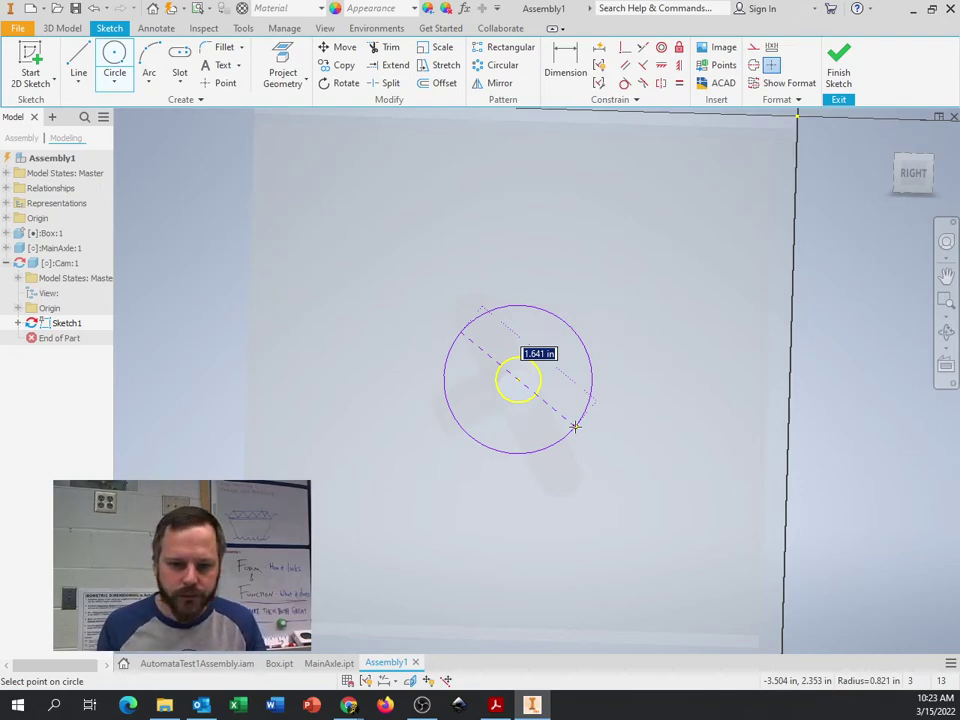
pyautogui.press('Escape')
pyautogui.click(114, 55)
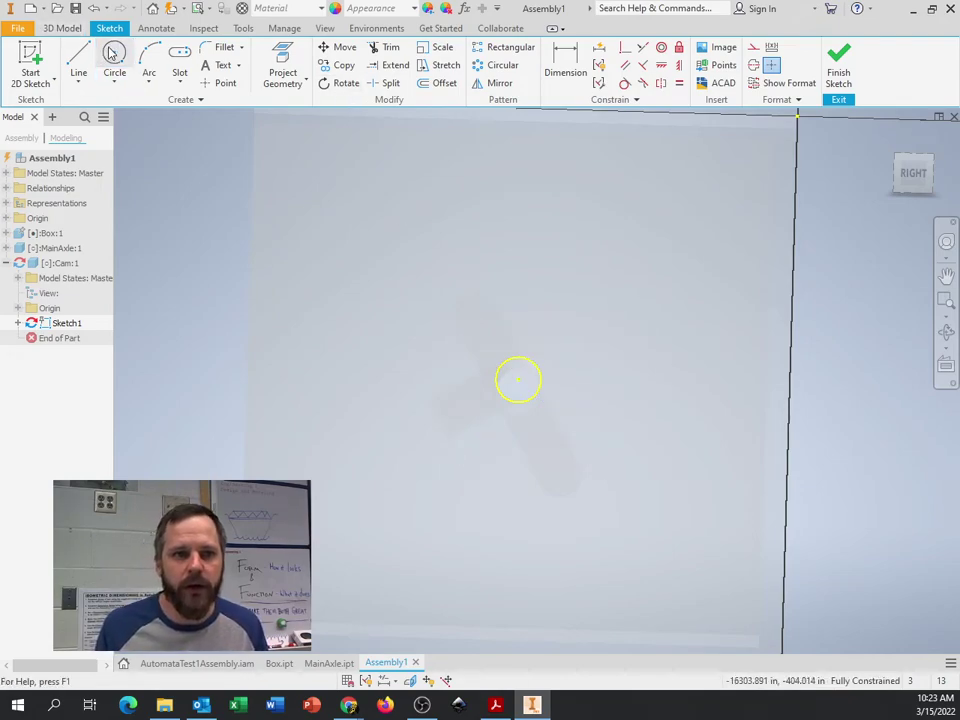
pyautogui.click(471, 377)
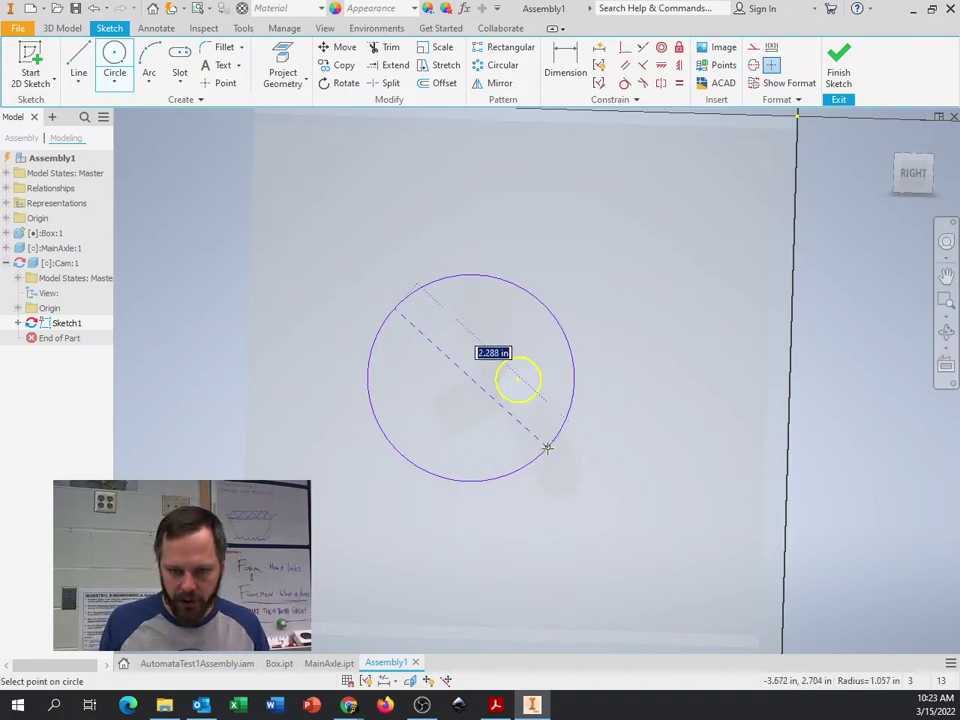
pyautogui.write('2')
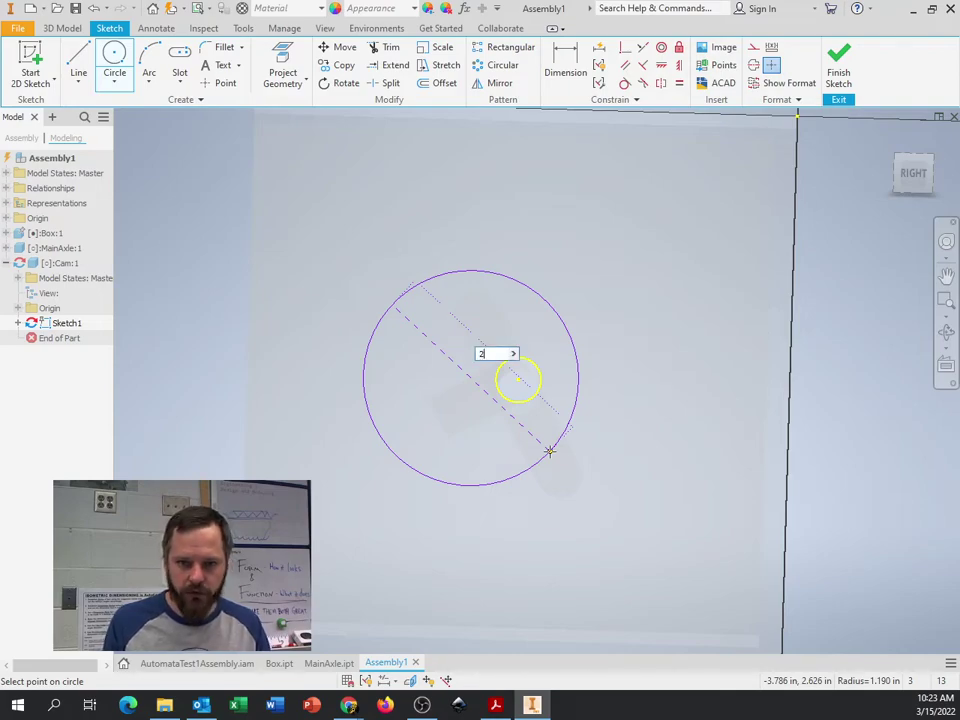
pyautogui.press('Return')
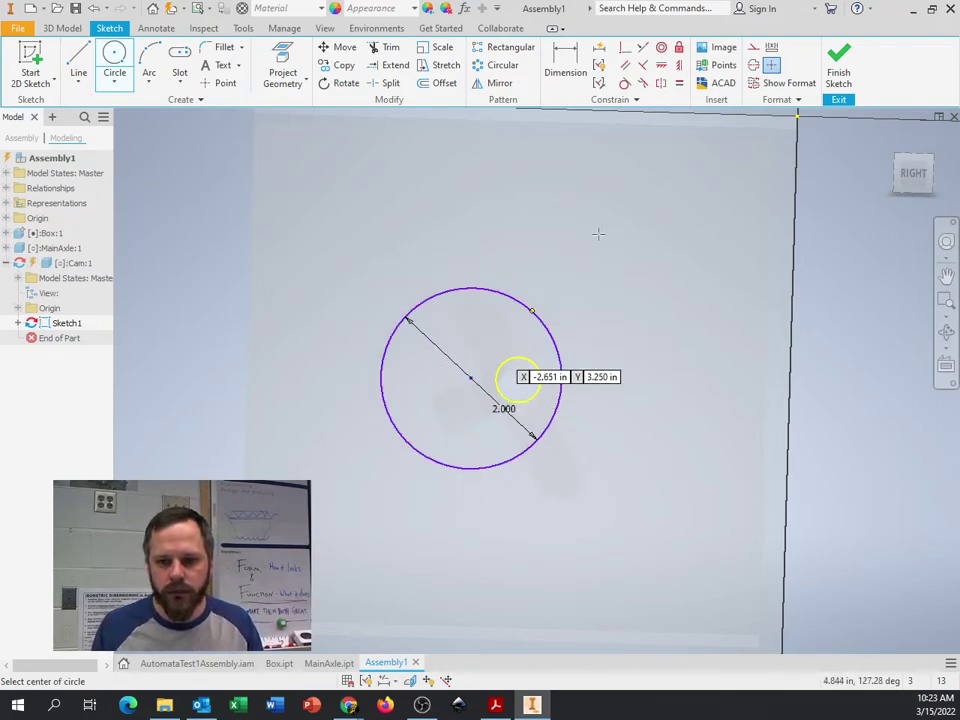
# Dimension the horizontal distance between cam and axle centres, entering .75, then editing it to 0.5 in.
pyautogui.click(563, 62)
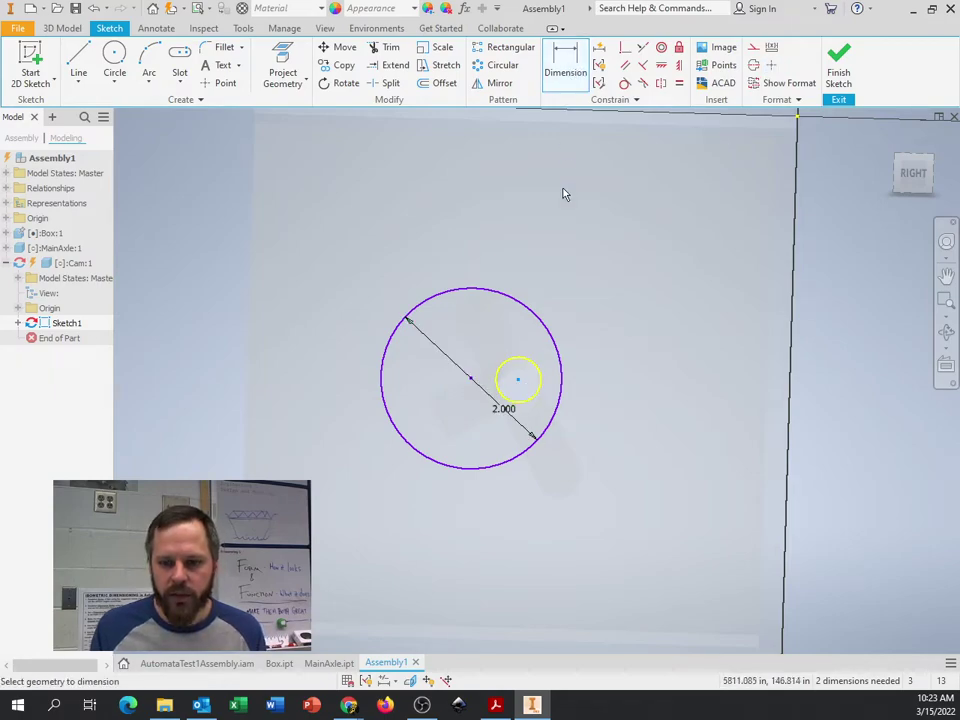
pyautogui.click(518, 382)
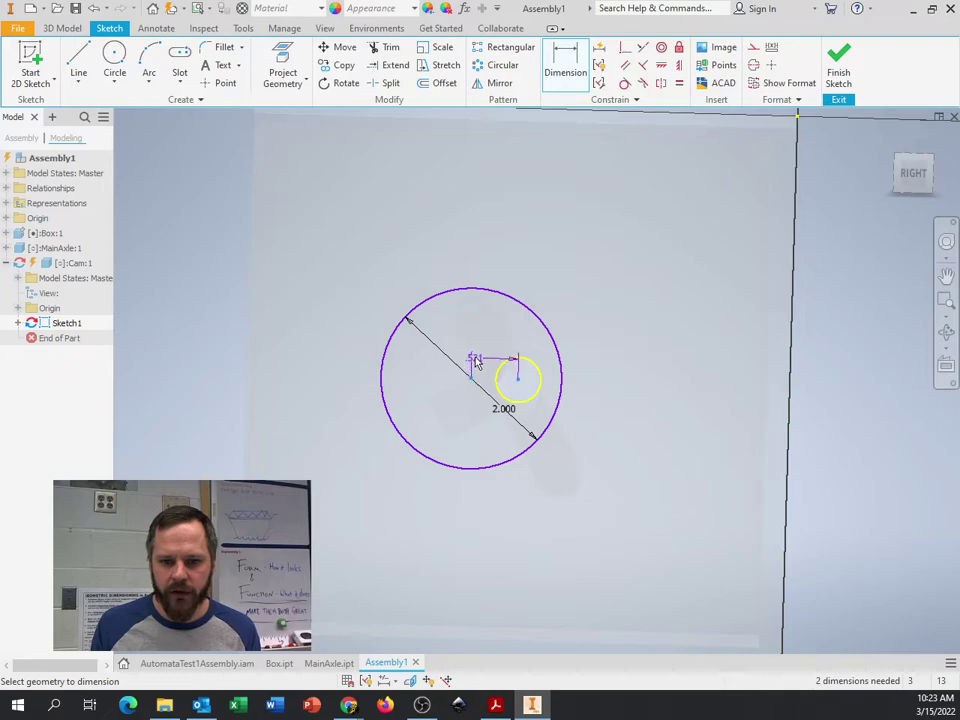
pyautogui.click(492, 328)
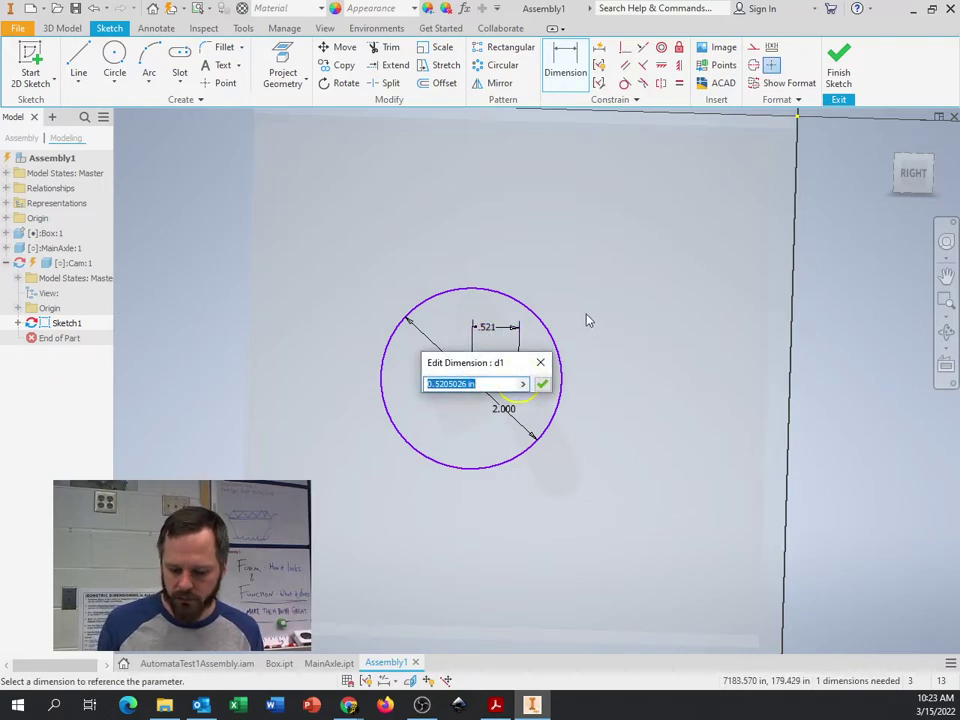
pyautogui.write('.75')
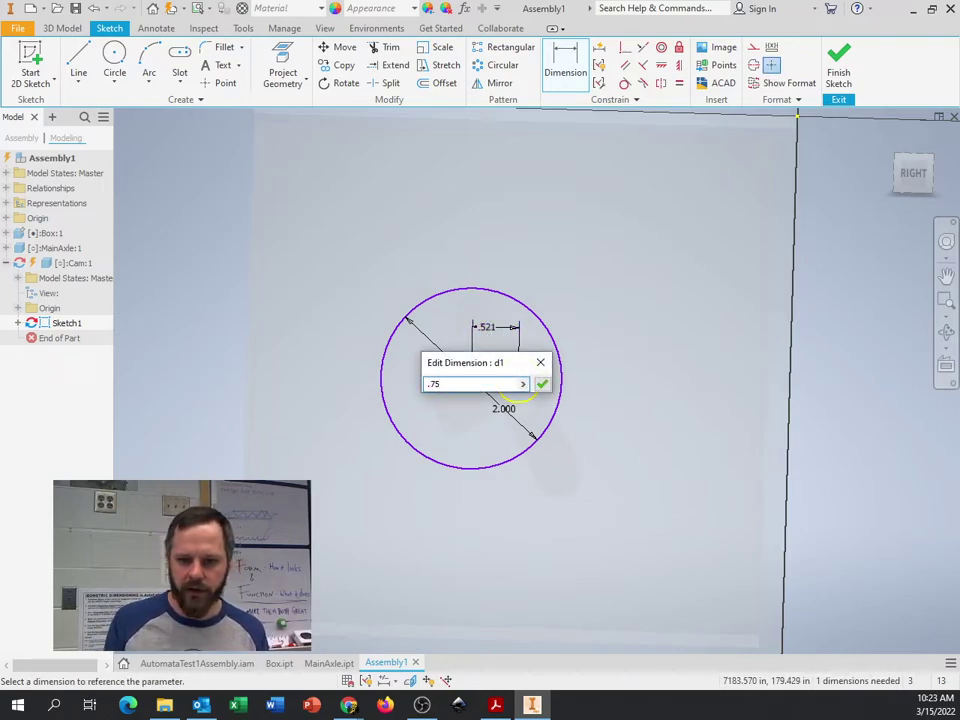
pyautogui.press('Return')
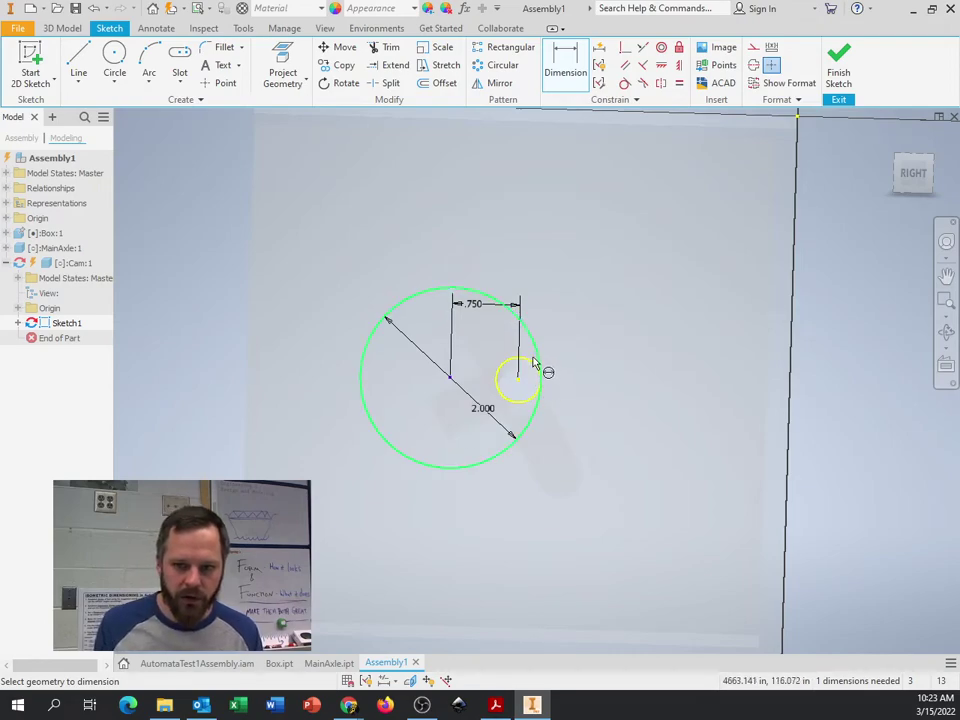
pyautogui.doubleClick(478, 305)
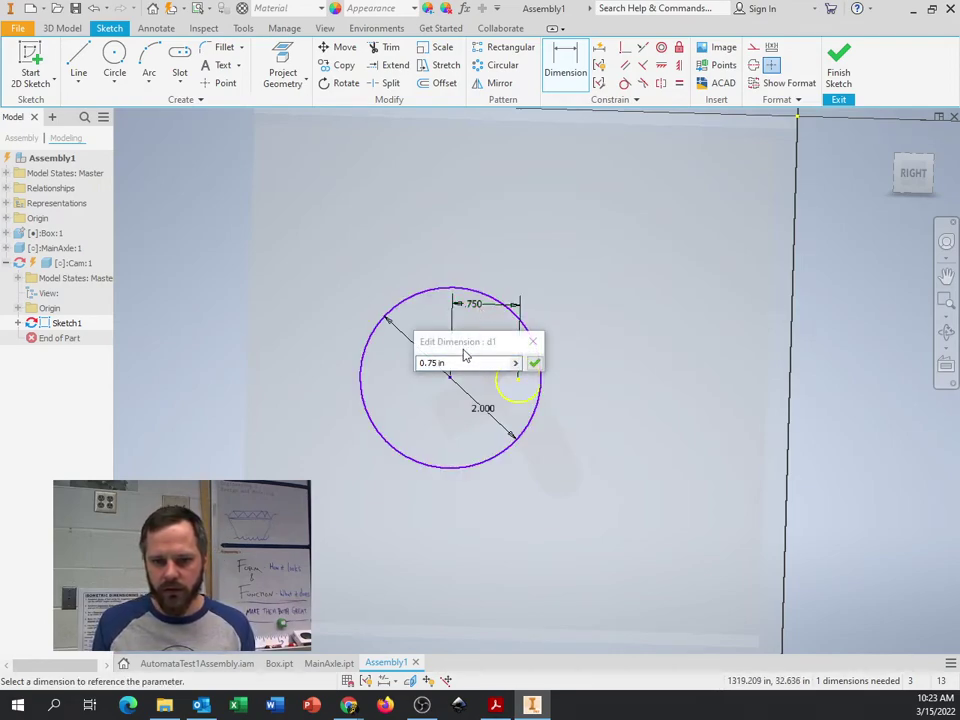
pyautogui.press('Return')
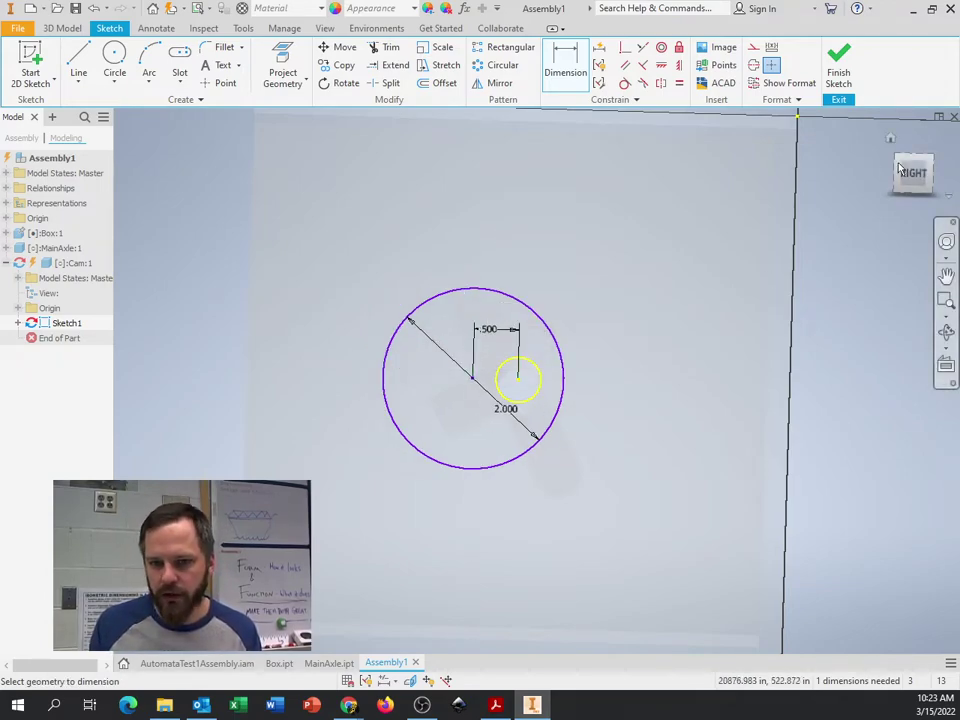
# Finish the sketch and extrude the ring profile 0.75 in into the cam disc.
pyautogui.click(838, 62)
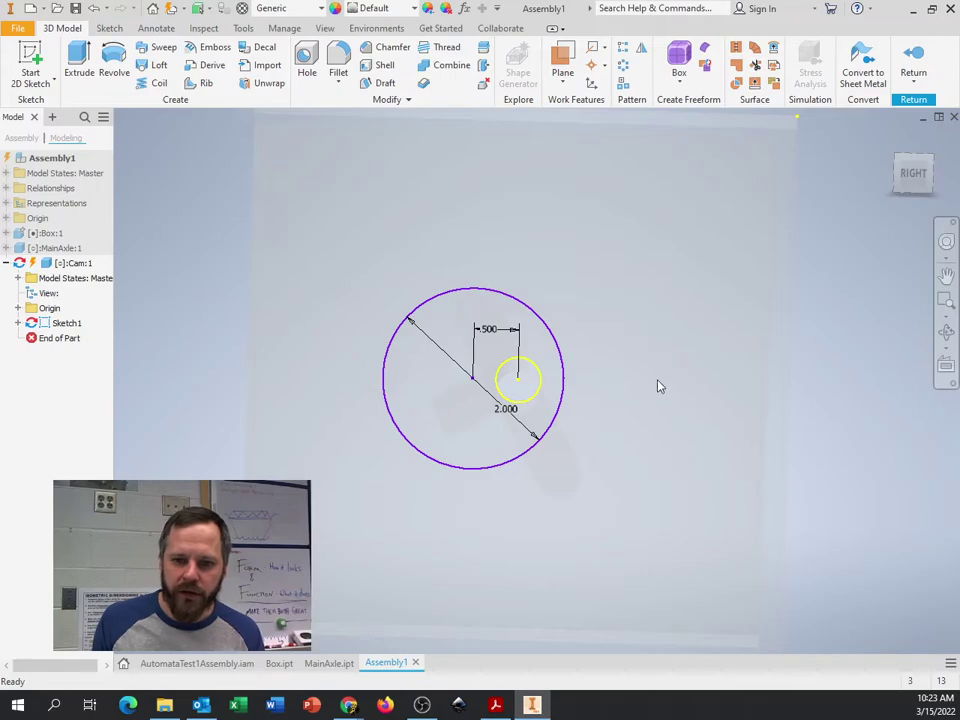
pyautogui.moveTo(558, 562)
pyautogui.keyDown('shift'); pyautogui.mouseDown(button='middle')
pyautogui.moveTo(675, 572)
pyautogui.moveTo(610, 563)
pyautogui.moveTo(591, 538)
pyautogui.moveTo(613, 570)
pyautogui.moveTo(602, 565)
pyautogui.mouseUp(button='middle'); pyautogui.keyUp('shift')
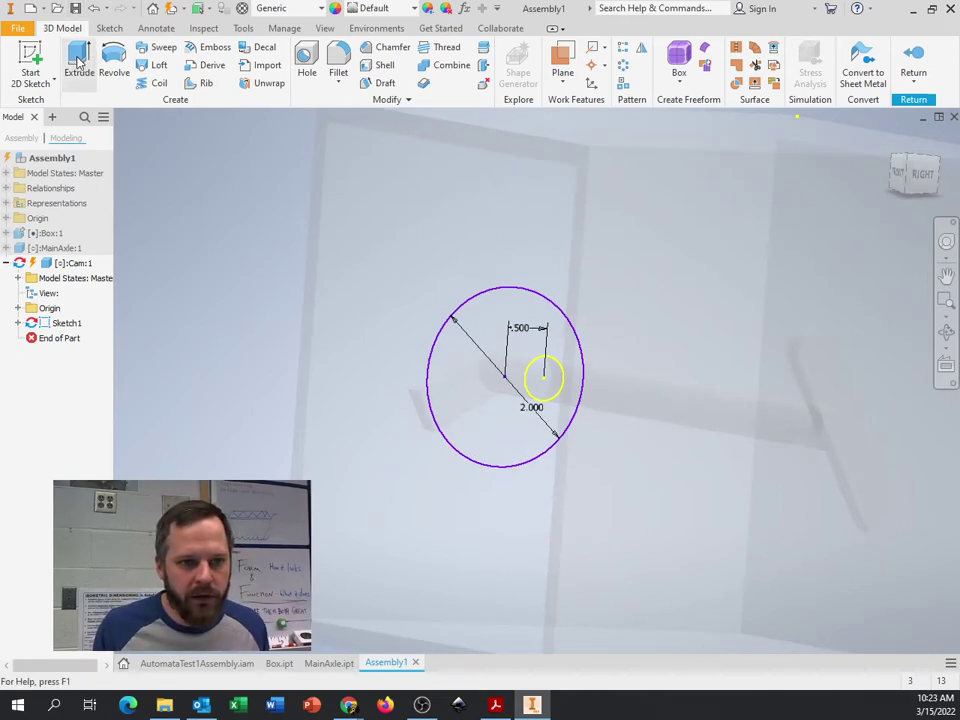
pyautogui.click(79, 62)
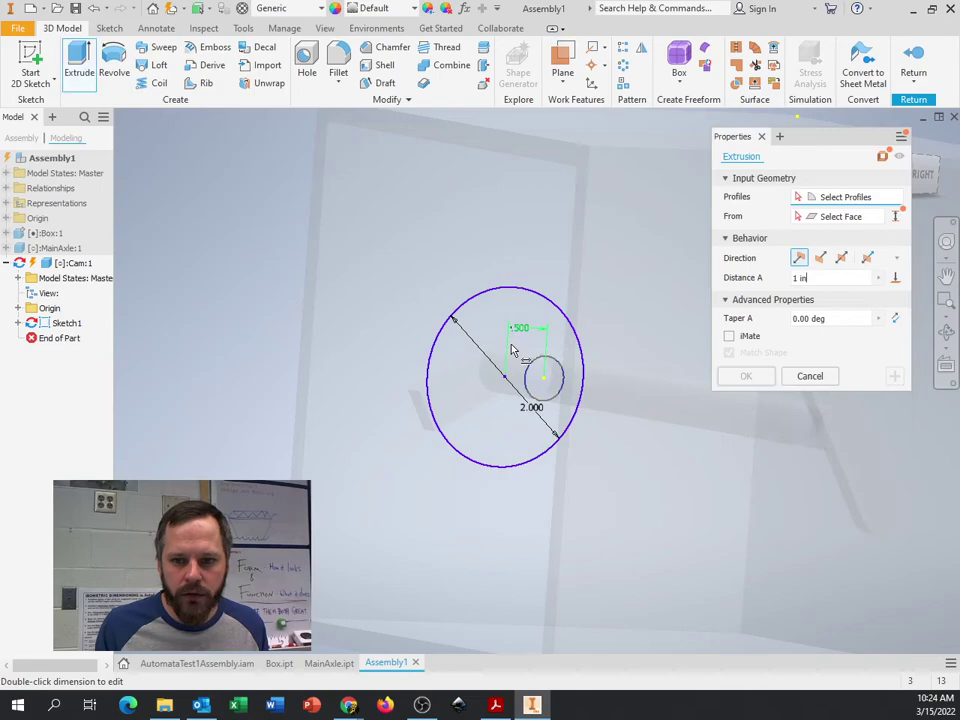
pyautogui.click(479, 404)
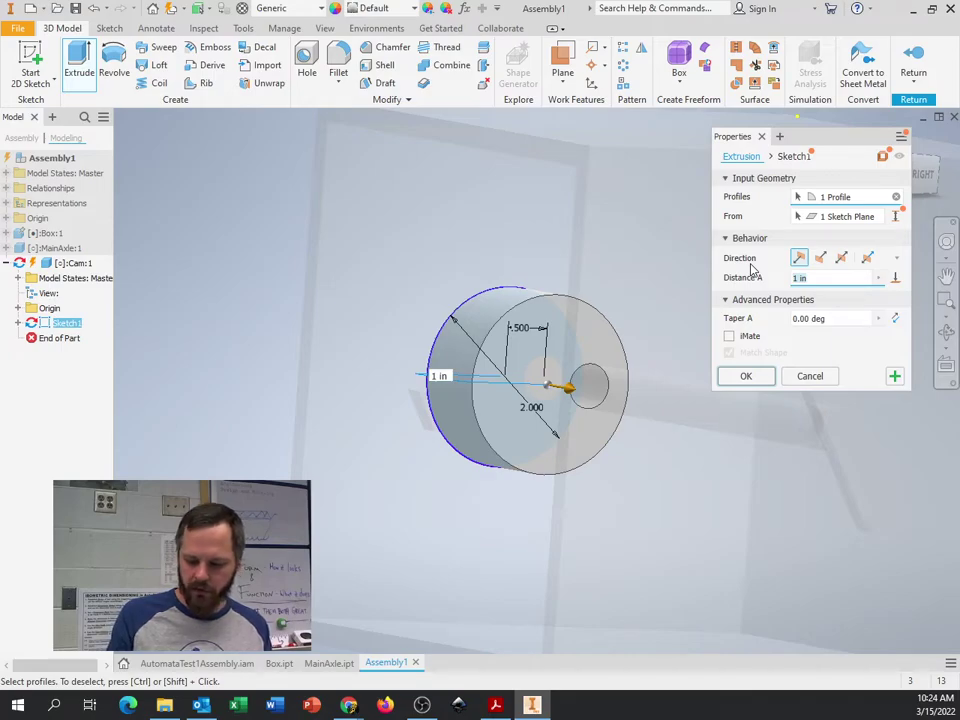
pyautogui.write('.75')
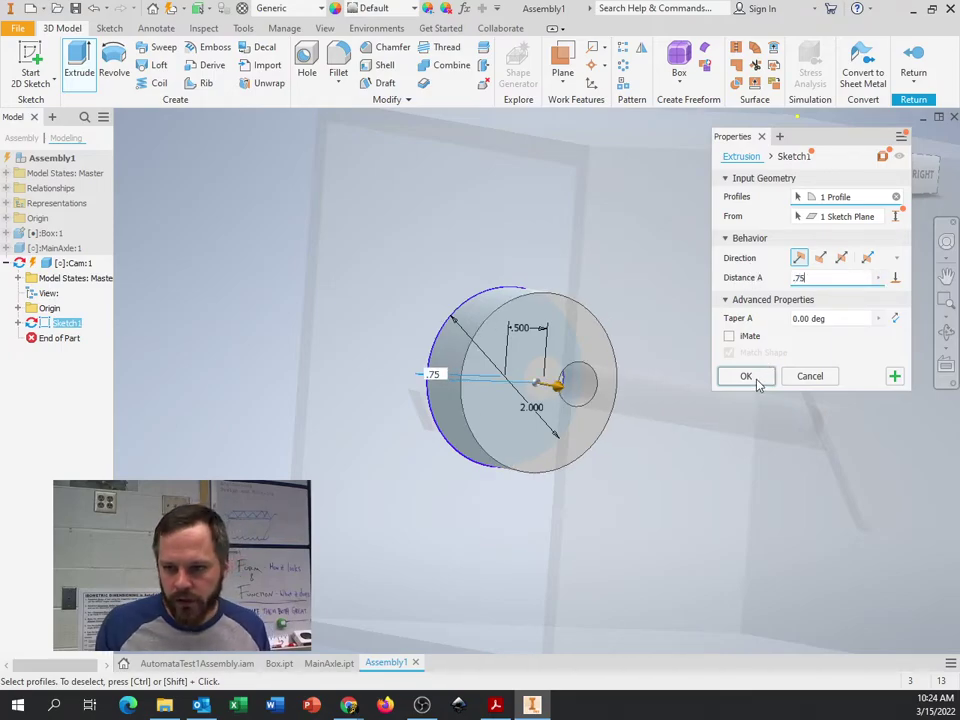
pyautogui.click(746, 377)
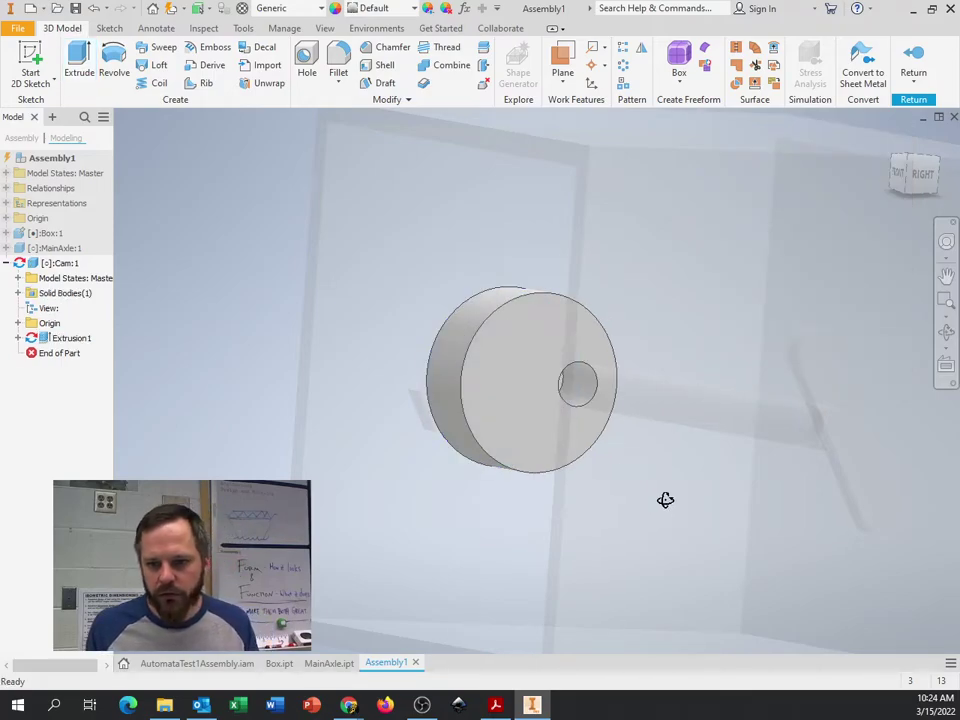
pyautogui.moveTo(665, 500)
pyautogui.keyDown('shift'); pyautogui.mouseDown(button='middle')
pyautogui.moveTo(609, 499)
pyautogui.moveTo(642, 489)
pyautogui.moveTo(641, 459)
pyautogui.moveTo(636, 474)
pyautogui.moveTo(662, 508)
pyautogui.moveTo(746, 508)
pyautogui.moveTo(634, 516)
pyautogui.moveTo(627, 500)
pyautogui.moveTo(639, 508)
pyautogui.moveTo(641, 463)
pyautogui.moveTo(642, 511)
pyautogui.moveTo(660, 514)
pyautogui.mouseUp(button='middle'); pyautogui.keyUp('shift')
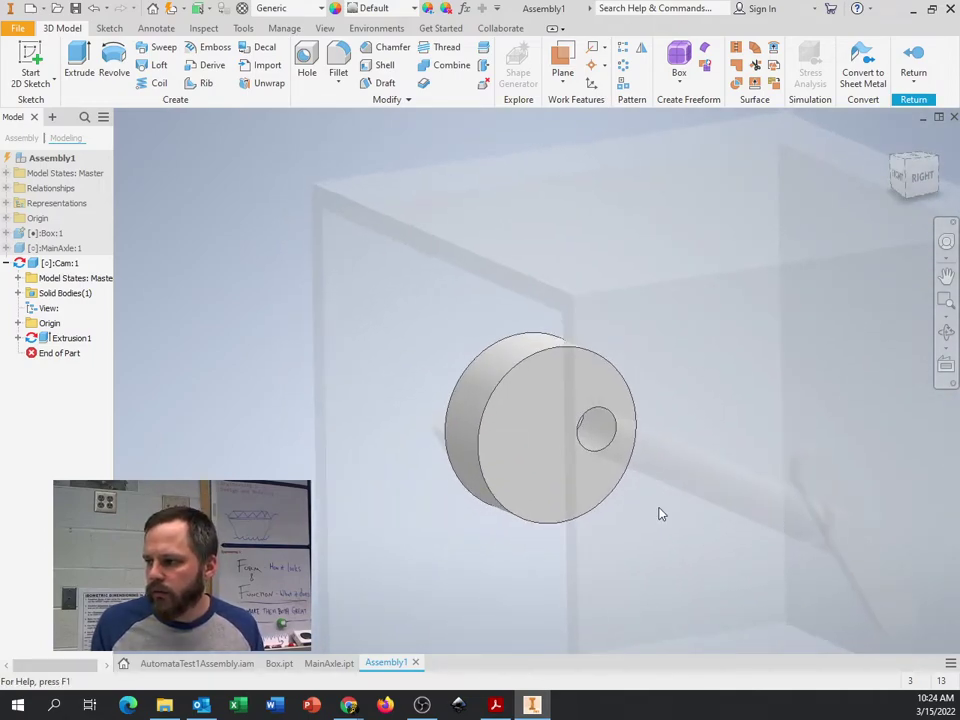
pyautogui.moveTo(696, 383); pyautogui.dragTo(645, 353, button='middle')
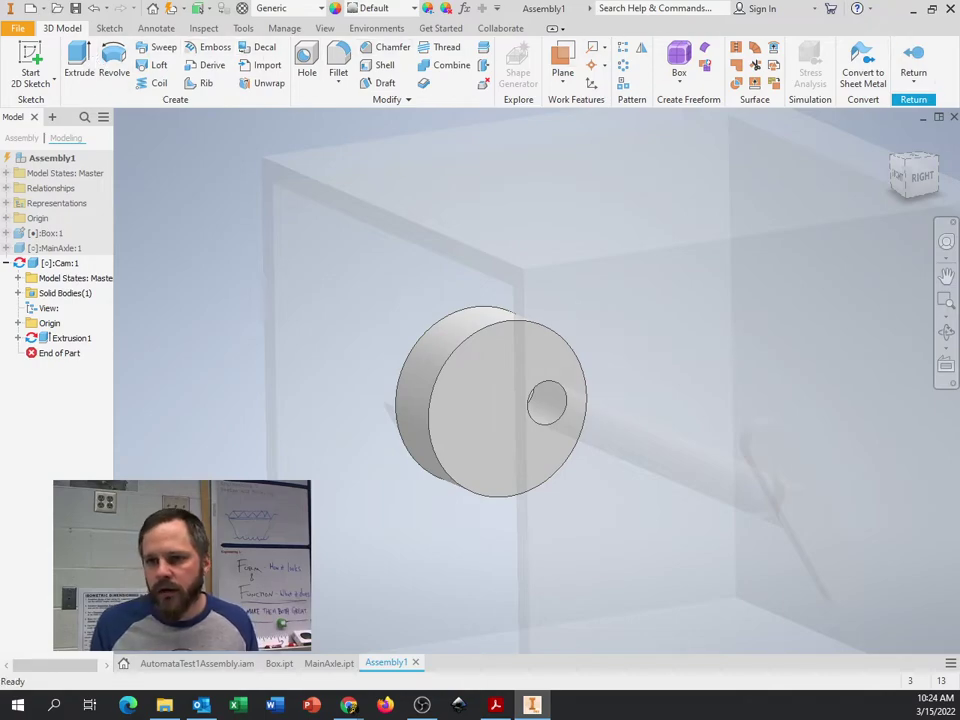
# Back in the assembly, turn the crank through several angles to rotate the axle.
pyautogui.click(913, 57)
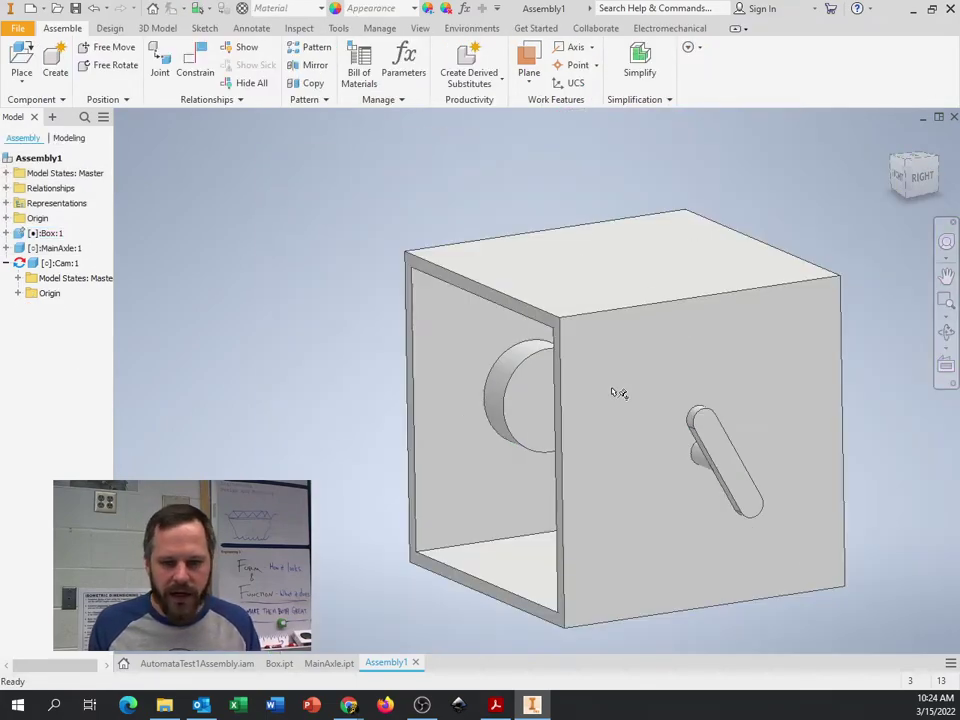
pyautogui.keyDown('shift'); pyautogui.moveTo(619, 393); pyautogui.dragTo(647, 388, button='middle'); pyautogui.keyUp('shift')
pyautogui.moveTo(857, 409); pyautogui.dragTo(761, 435)
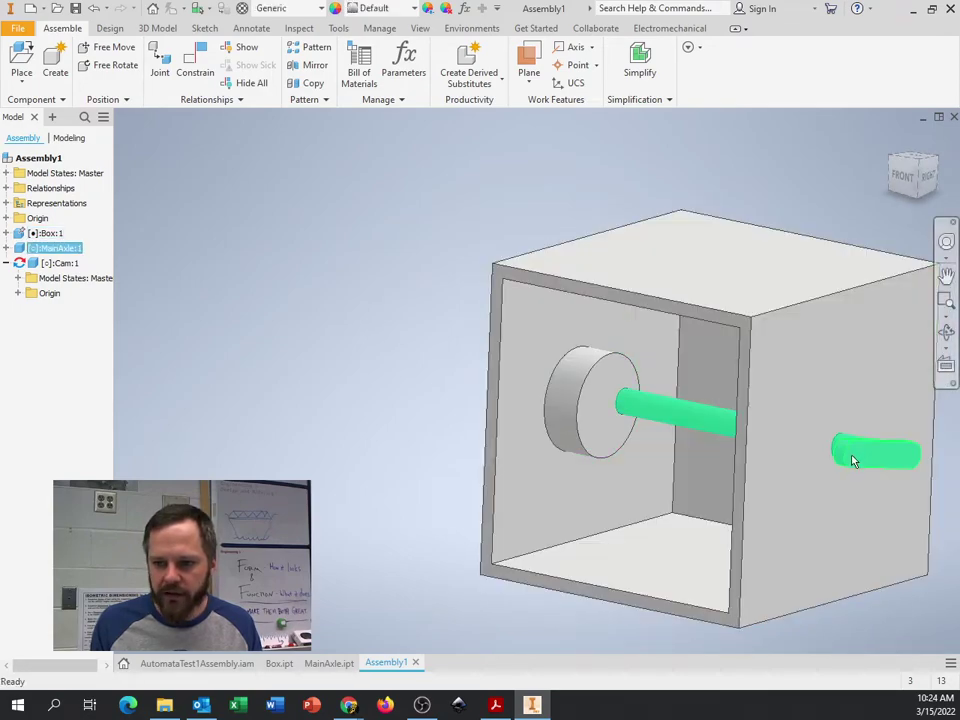
pyautogui.moveTo(851, 456); pyautogui.dragTo(770, 480)
pyautogui.moveTo(583, 409); pyautogui.dragTo(682, 460)
# Slide the cam along the axle toward the crank, then reopen Cam:1 for in-place editing.
pyautogui.keyDown('shift'); pyautogui.moveTo(682, 460); pyautogui.dragTo(718, 448, button='middle'); pyautogui.keyUp('shift')
pyautogui.click(407, 368)
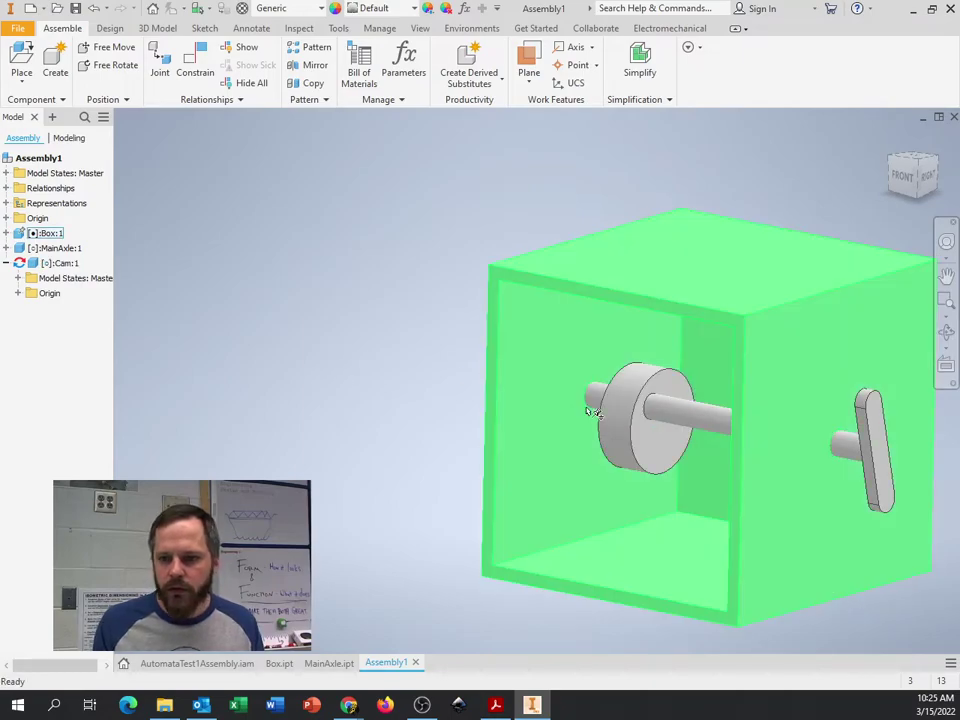
pyautogui.click(641, 450)
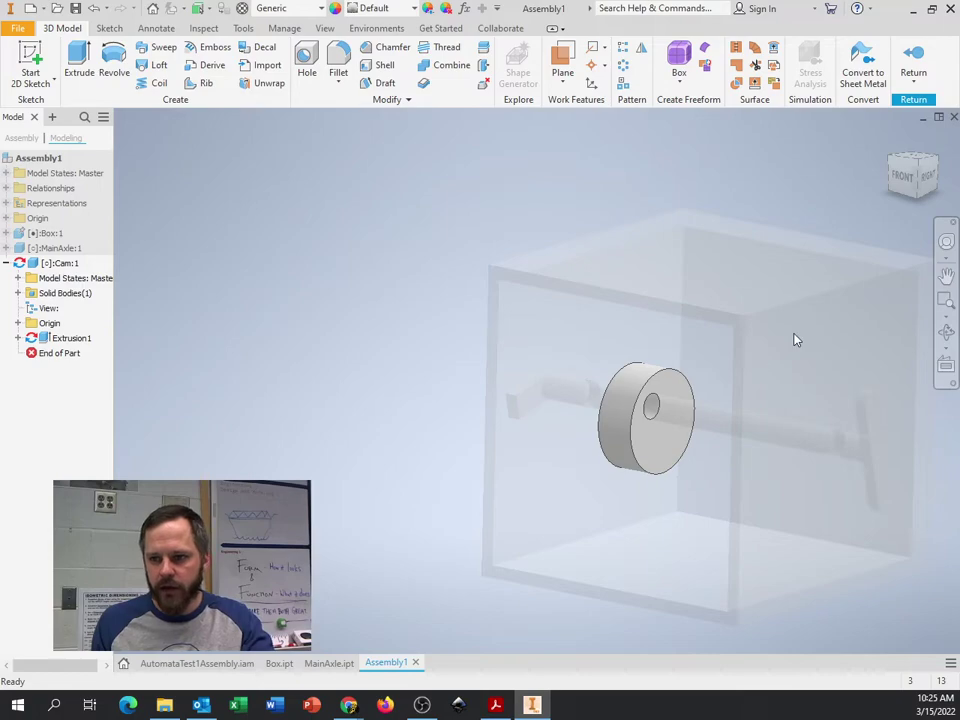
# Return to the assembly and slide the cam further along its axle.
pyautogui.click(910, 60)
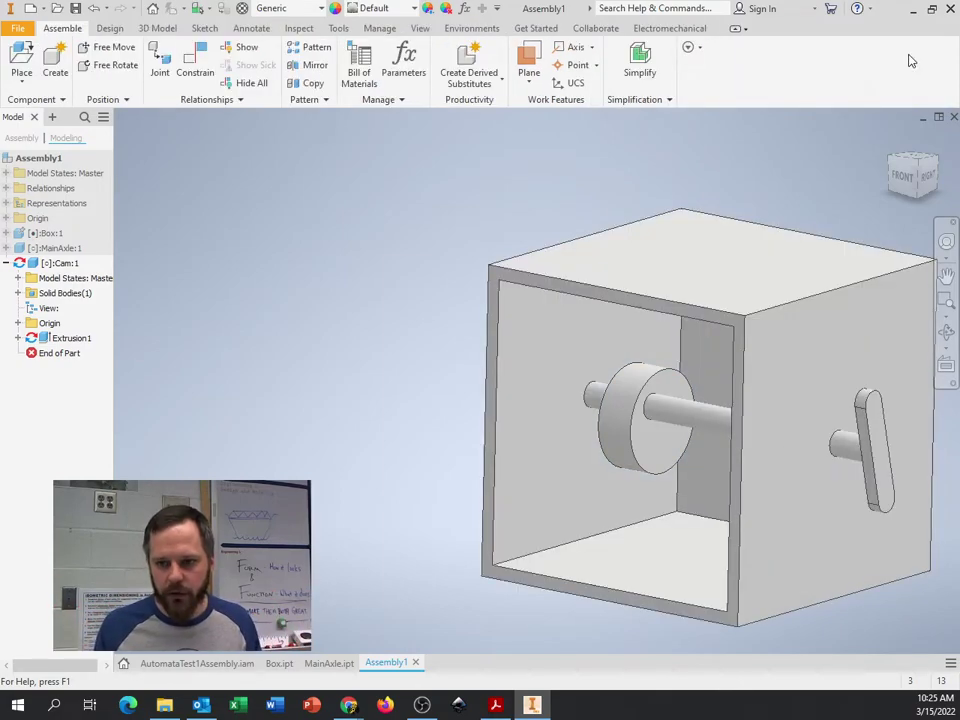
pyautogui.moveTo(559, 182); pyautogui.dragTo(482, 217, button='middle')
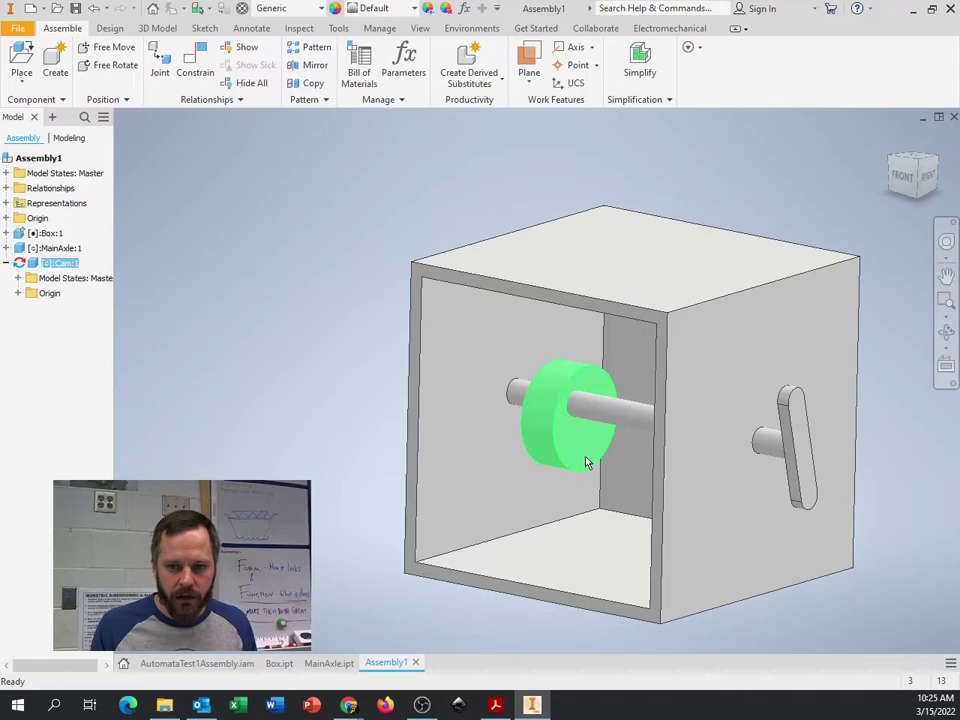
pyautogui.moveTo(589, 456); pyautogui.dragTo(538, 531)
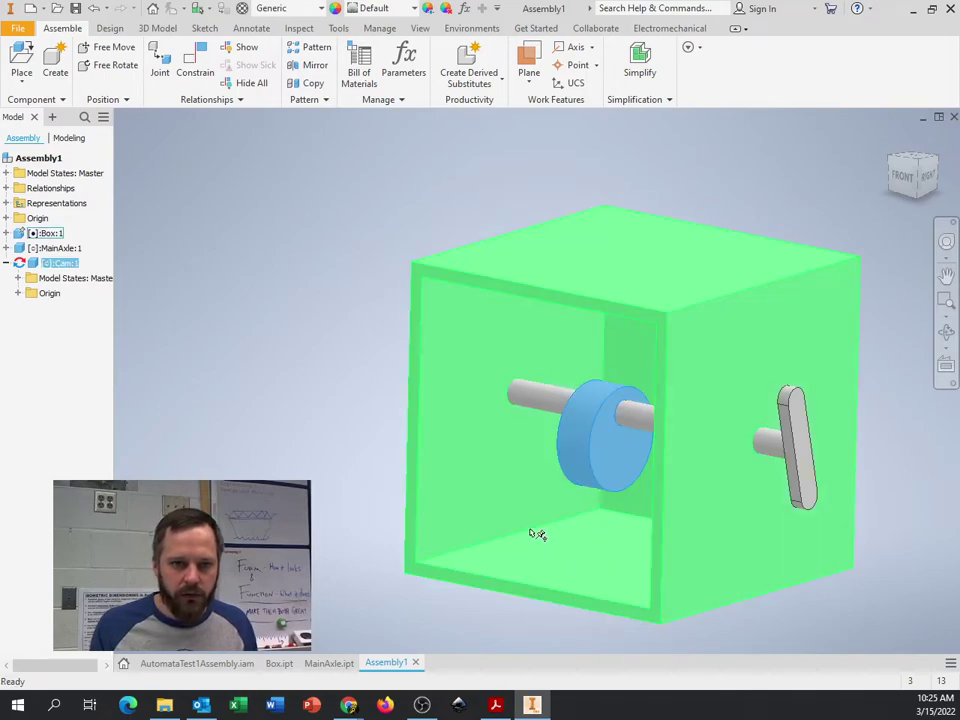
# Save the assembly as AutomatonAssembly in the Automaton folder.
pyautogui.click(14, 28)
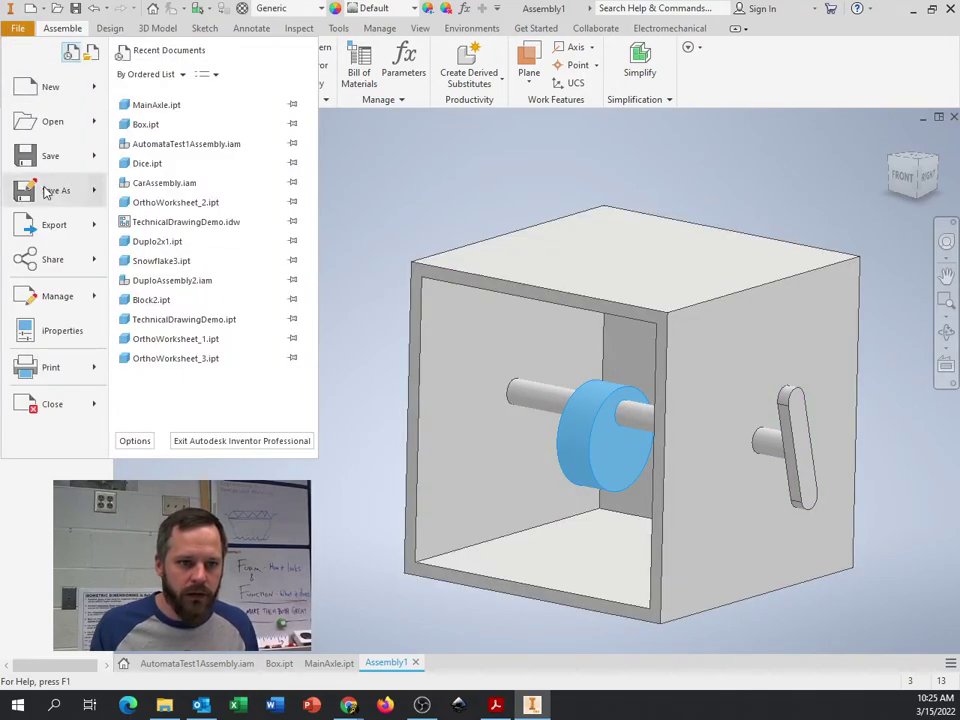
pyautogui.click(46, 160)
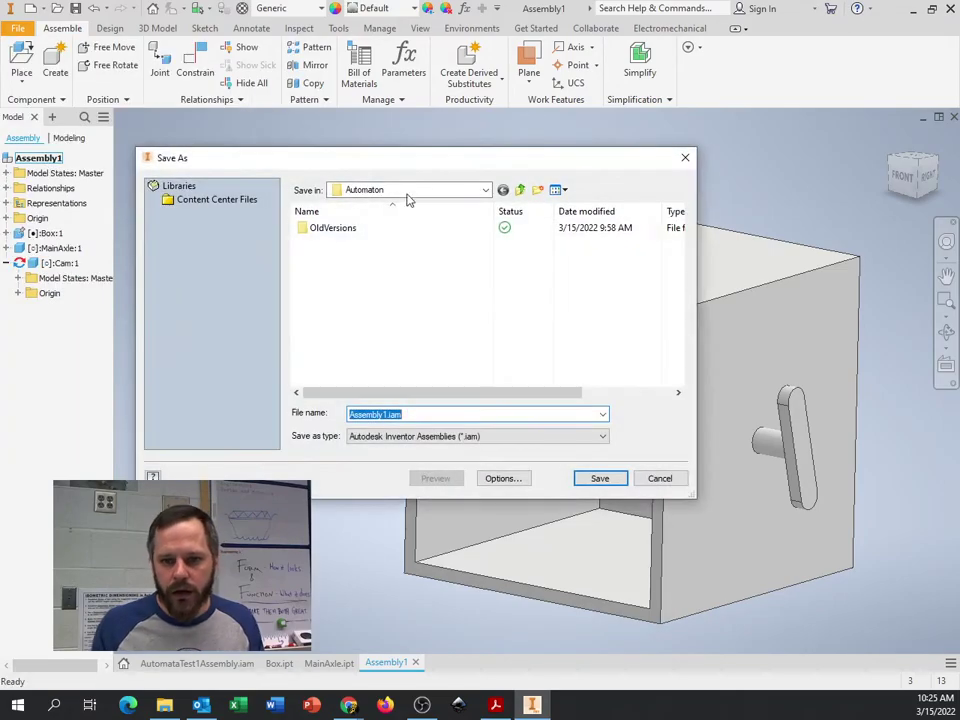
pyautogui.click(414, 413)
pyautogui.hotkey('ctrl', 'a')
pyautogui.write('A')
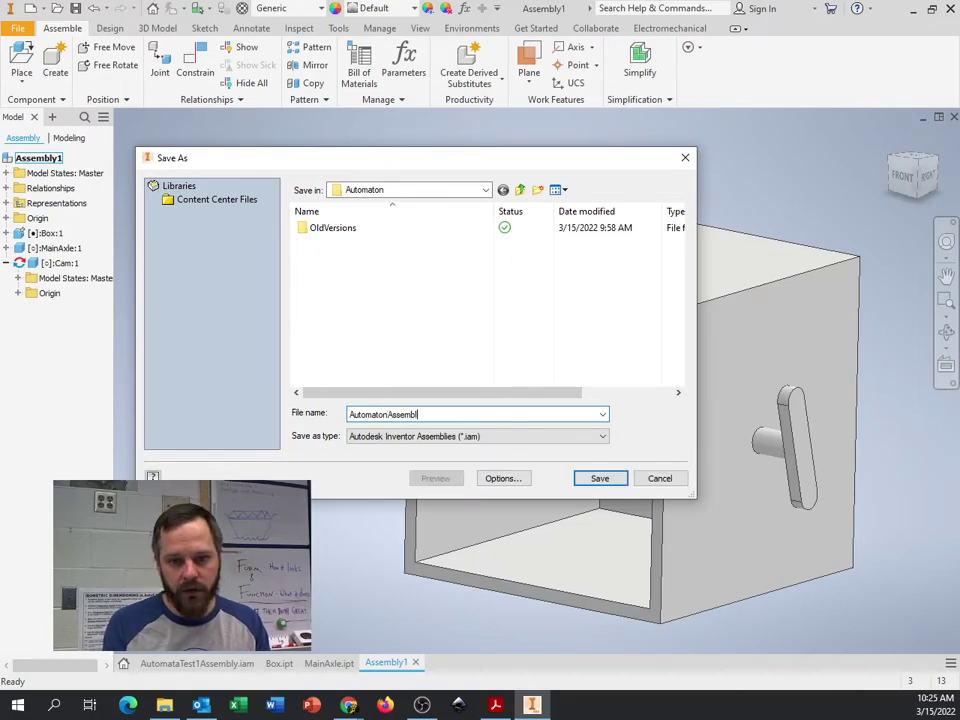
pyautogui.press('Return')
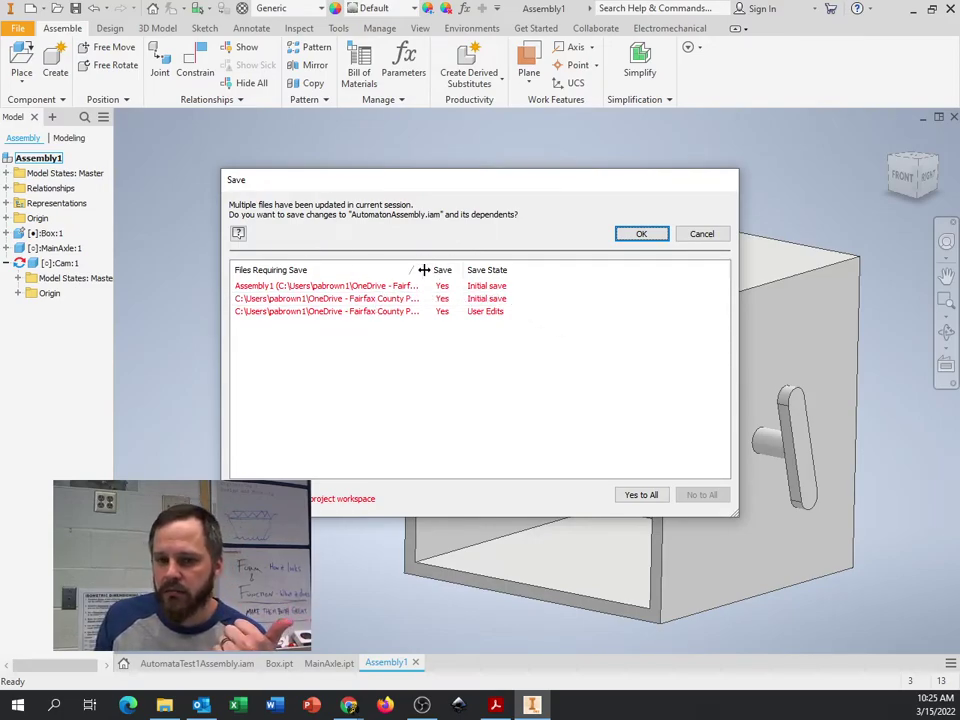
# Widen the Files Requiring Save column and confirm saving the assembly with its three files.
pyautogui.moveTo(426, 272); pyautogui.dragTo(522, 269)
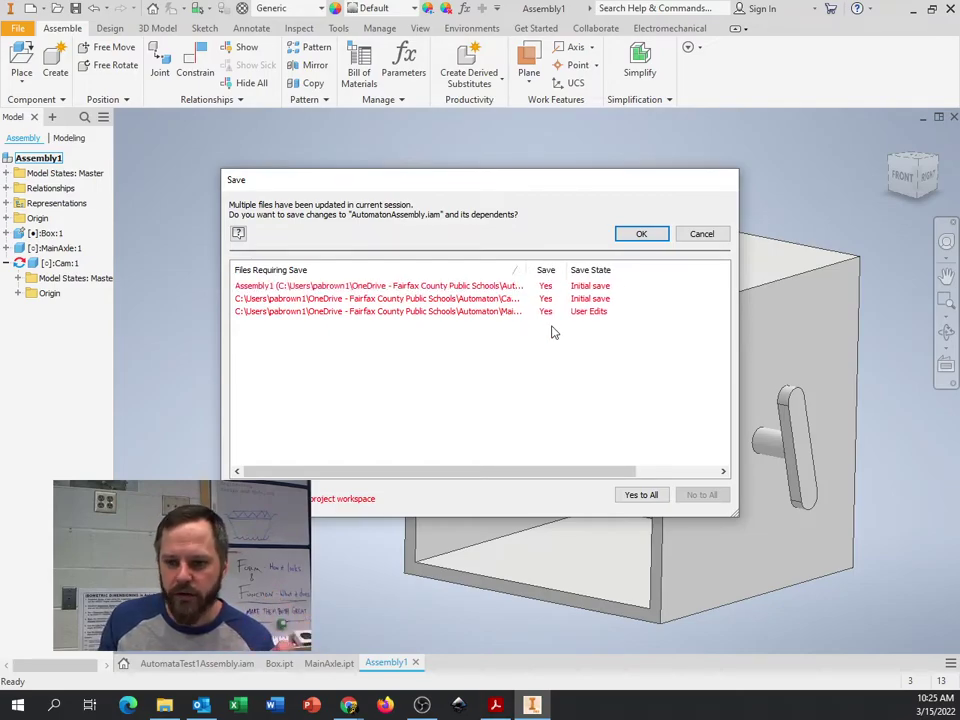
pyautogui.click(632, 234)
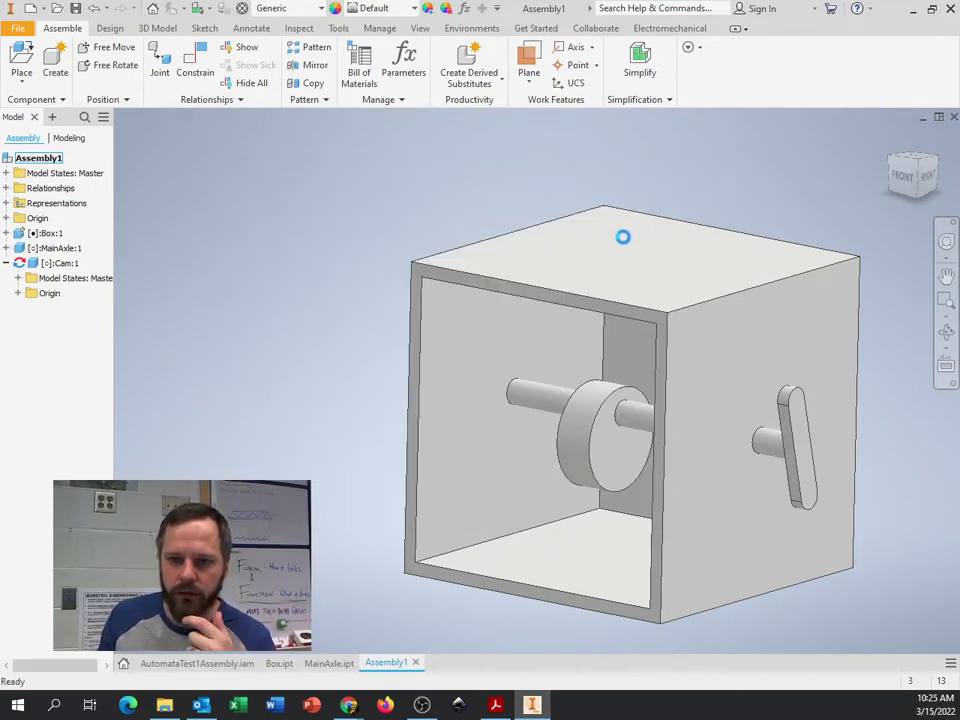